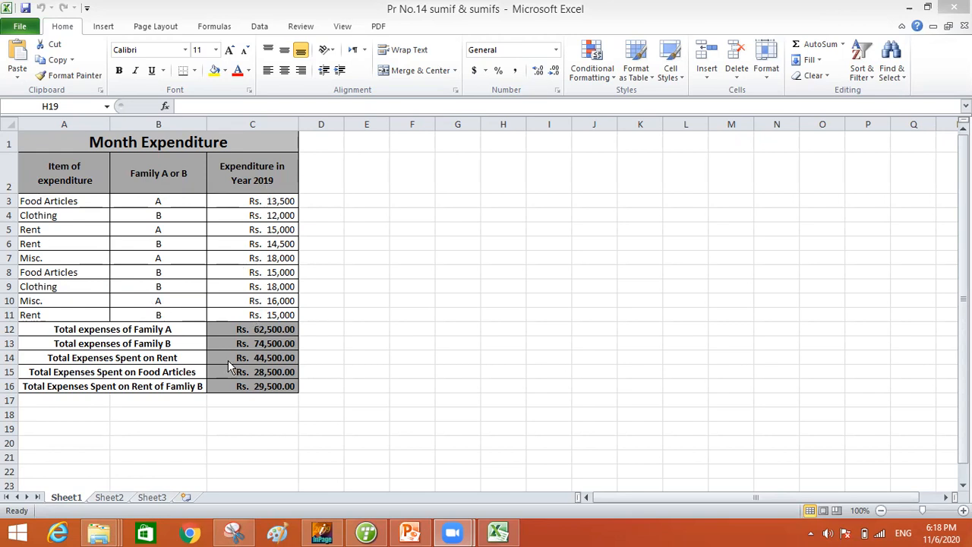
# Step: Colour the "A" entries in the Family A or B column red, in cells B3, B5, B7 and B10
pyautogui.click(226, 329)
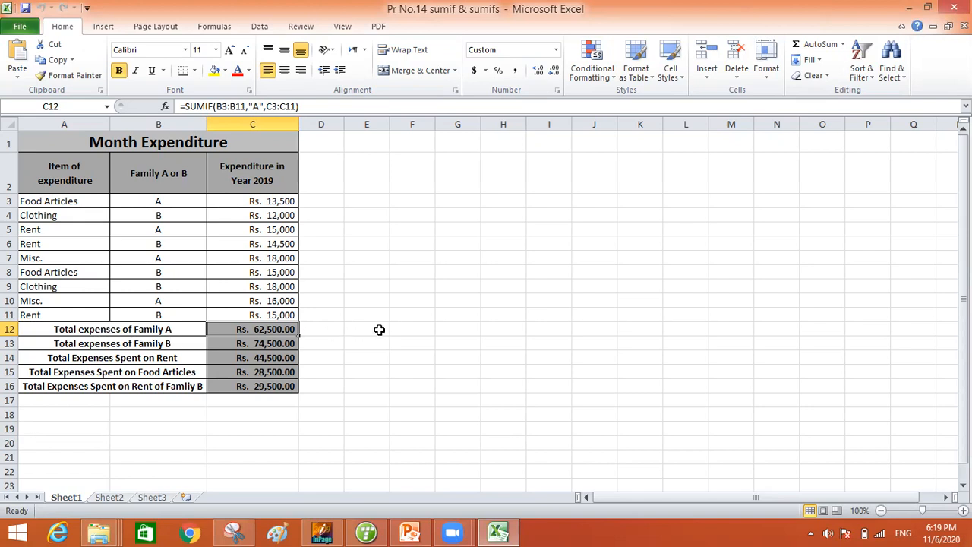
pyautogui.click(411, 334)
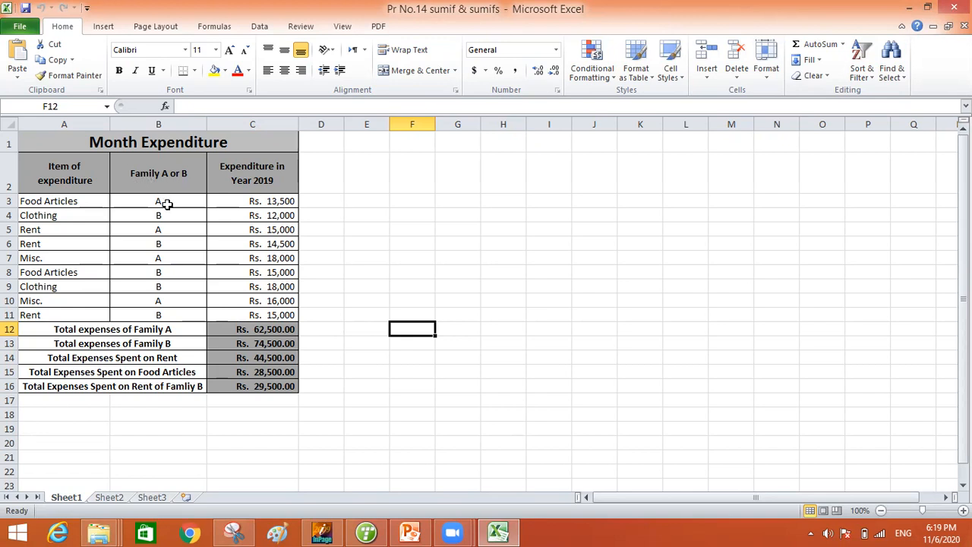
pyautogui.click(165, 202)
pyautogui.click(237, 70)
pyautogui.click(172, 228)
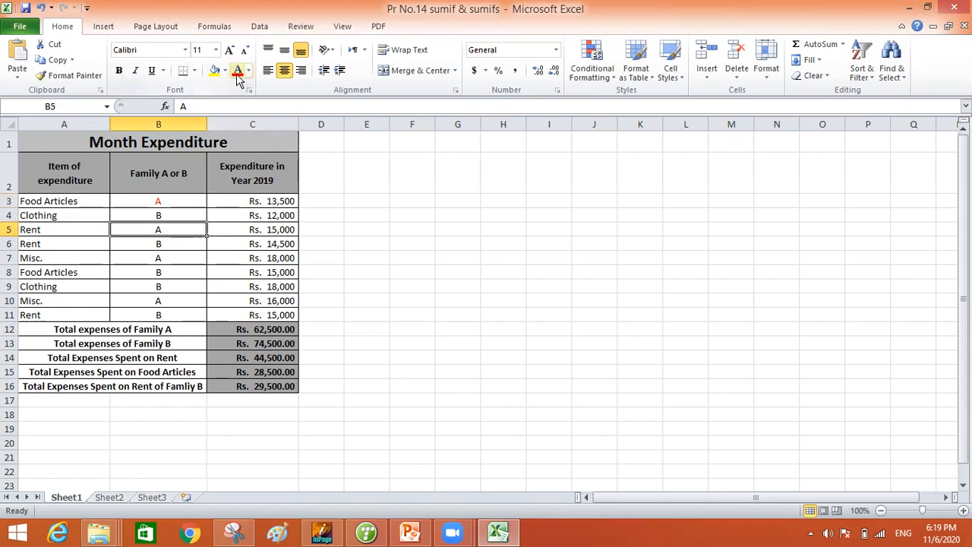
pyautogui.click(161, 259)
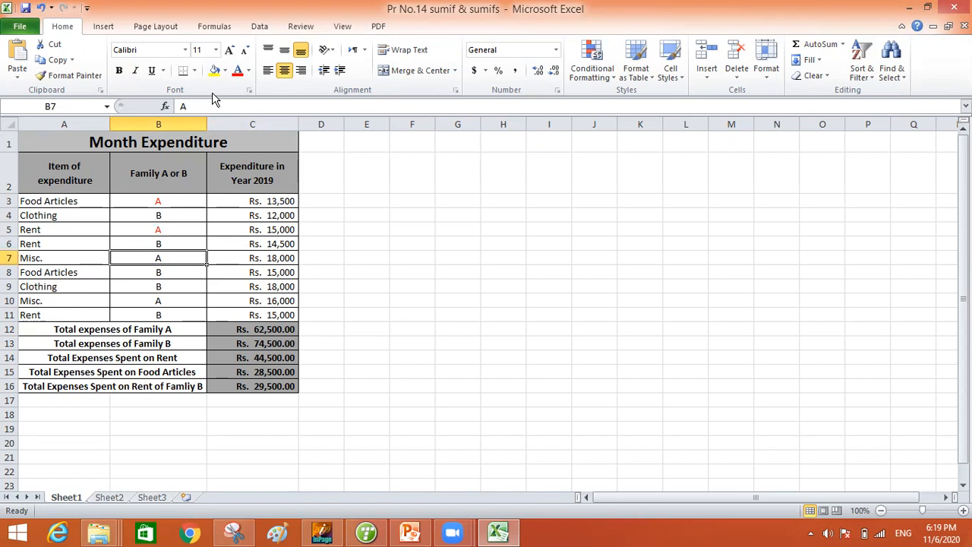
pyautogui.click(239, 72)
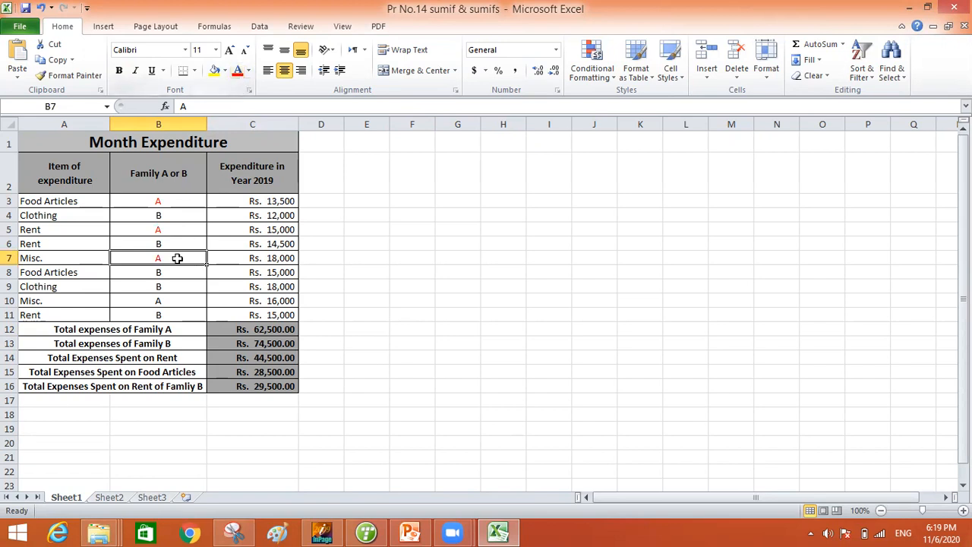
pyautogui.click(160, 302)
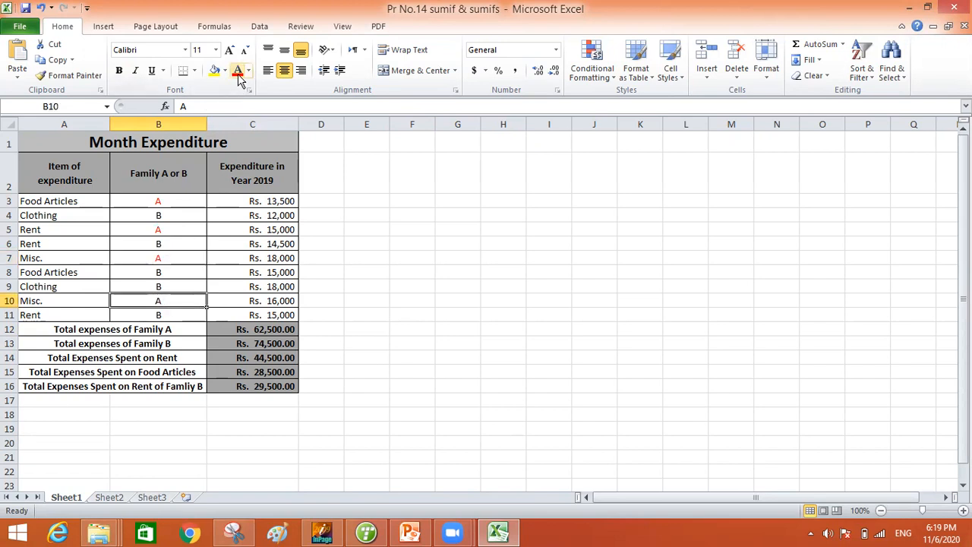
pyautogui.click(453, 357)
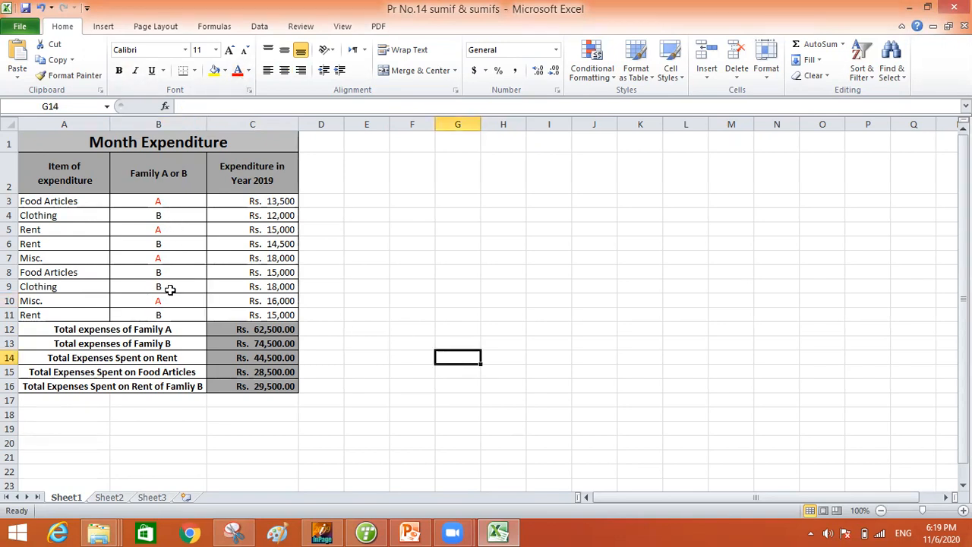
# Step: Add up Family A's expenses manually in cell F12 with the formula =C3+C5+C7+C10
pyautogui.click(412, 328)
pyautogui.write('=')
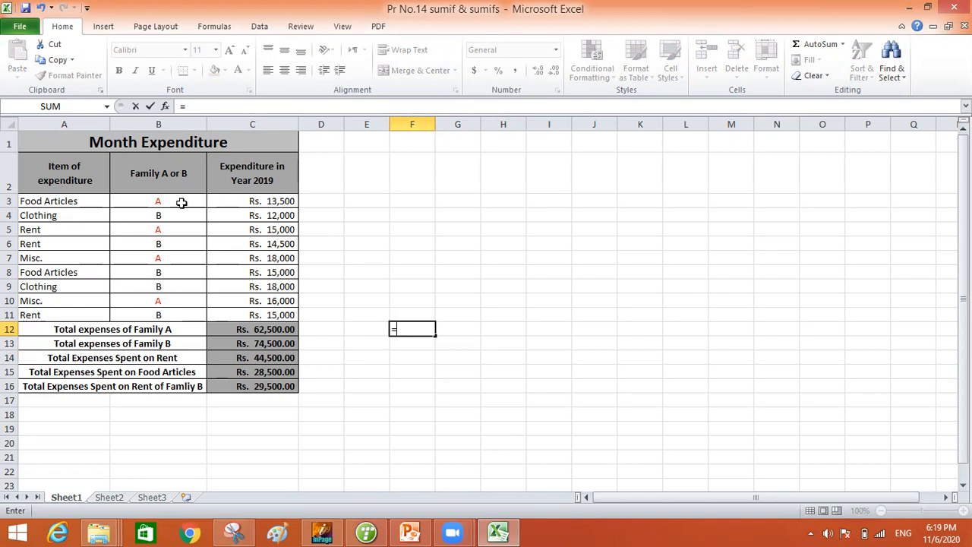
pyautogui.click(279, 202)
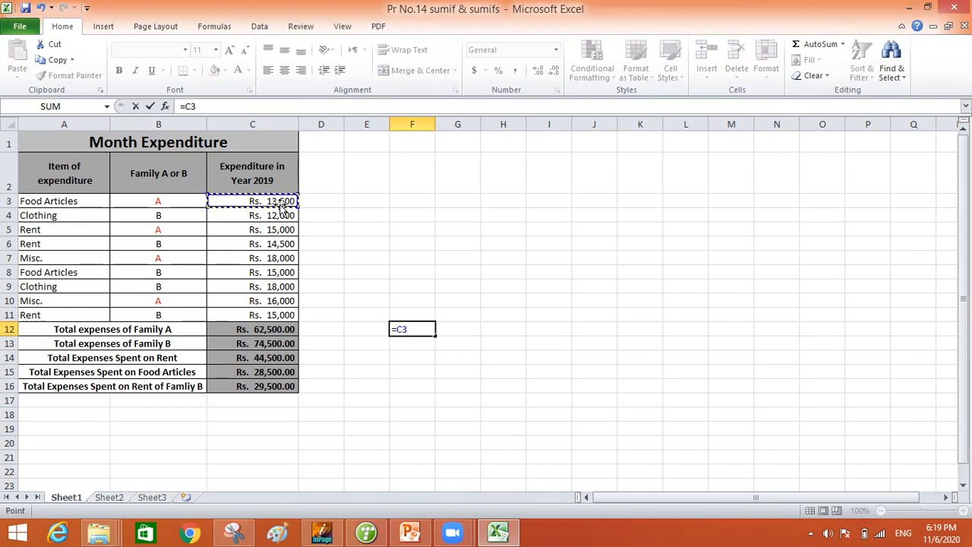
pyautogui.write('+')
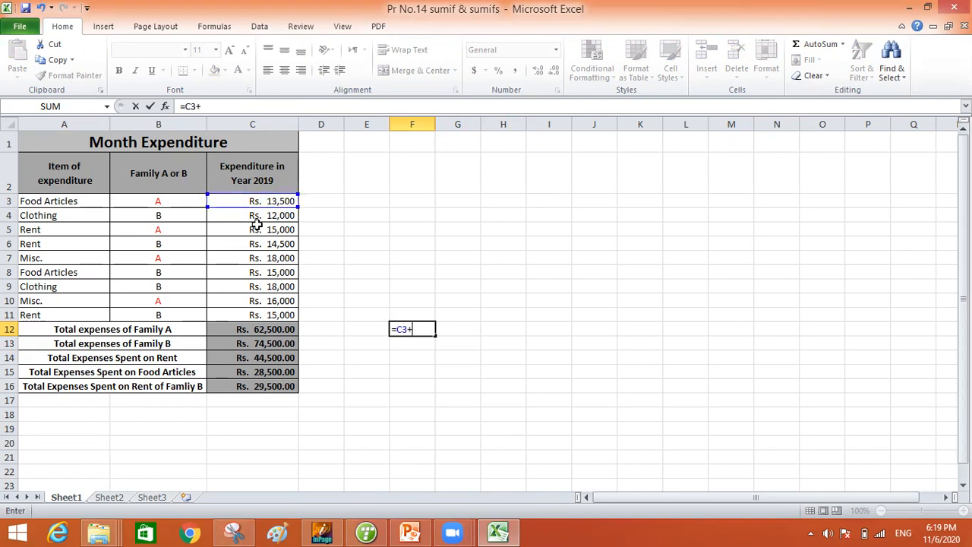
pyautogui.click(271, 229)
pyautogui.write('+')
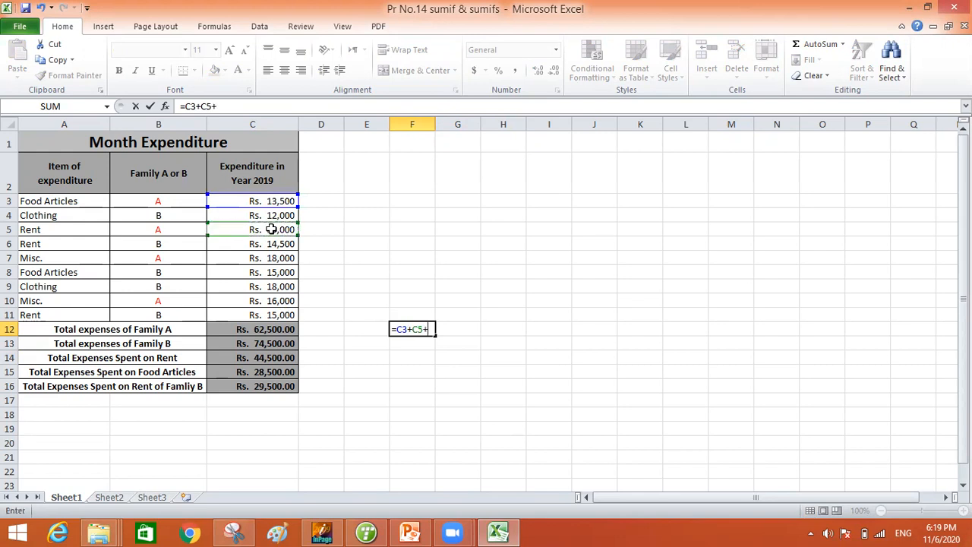
pyautogui.click(278, 259)
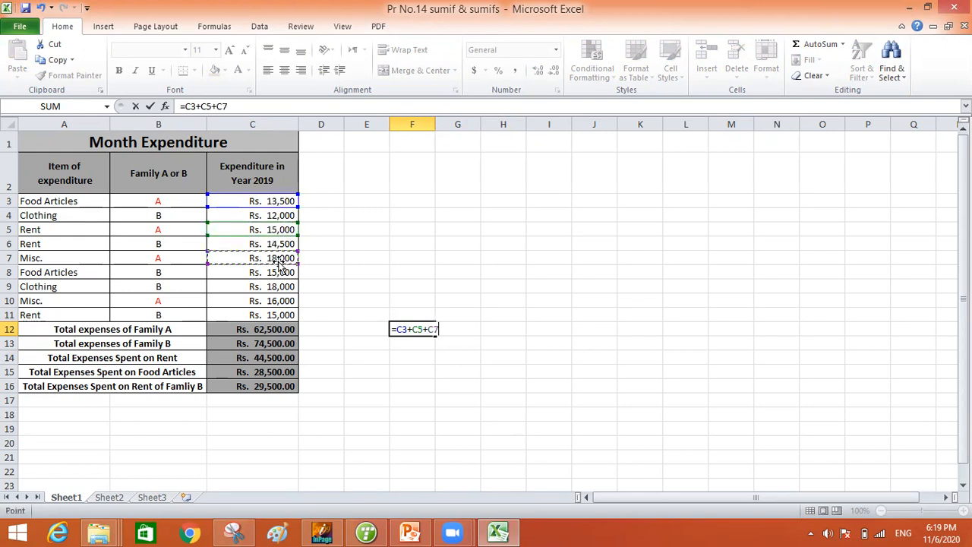
pyautogui.write('+')
pyautogui.click(283, 301)
pyautogui.press('Return')
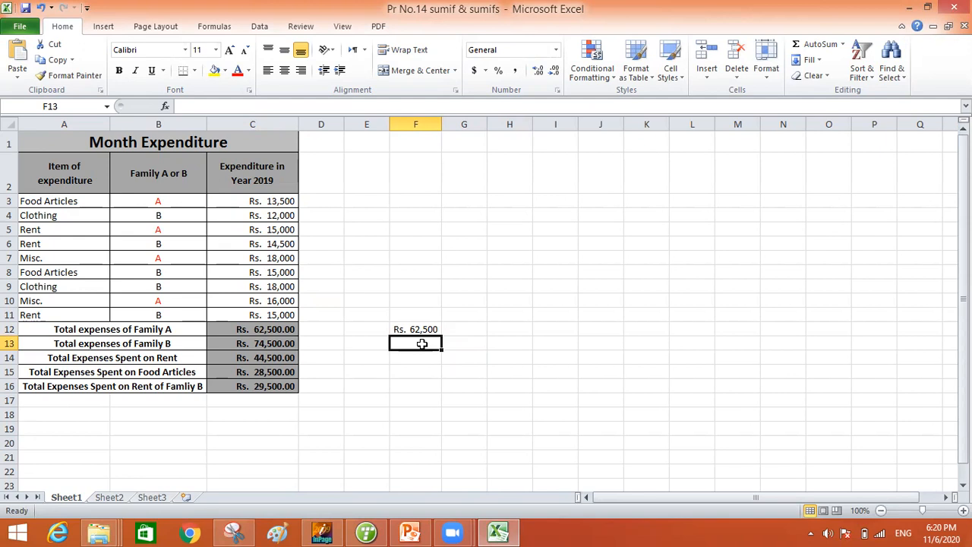
# Step: Add up Family B's expenses manually in cell F13 with the formula =C4+C6+C8+C9+C11
pyautogui.write('=')
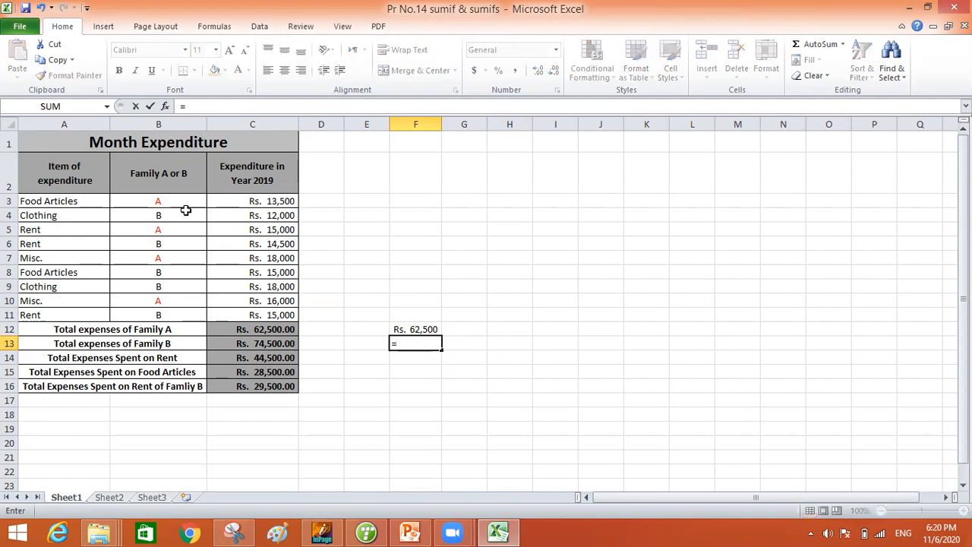
pyautogui.click(259, 216)
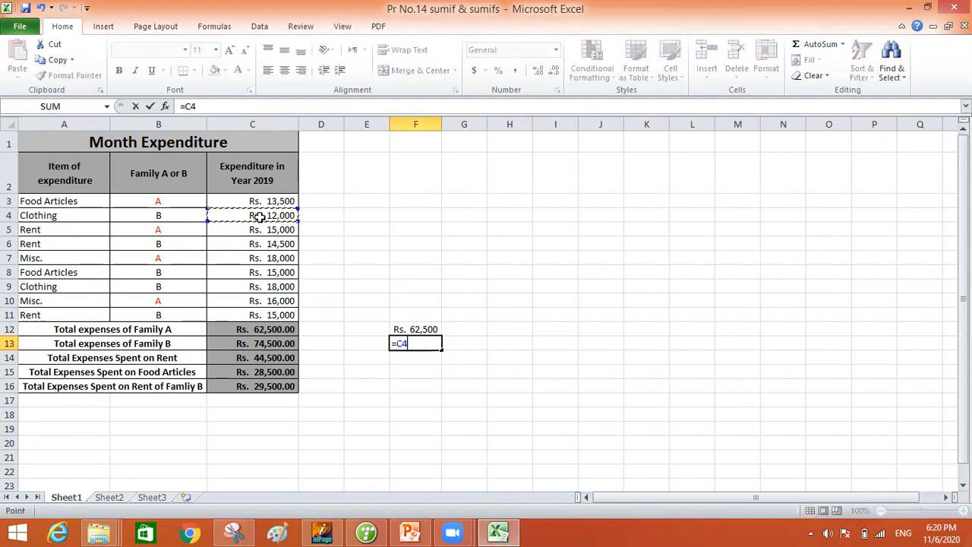
pyautogui.write('+')
pyautogui.click(271, 245)
pyautogui.write('+')
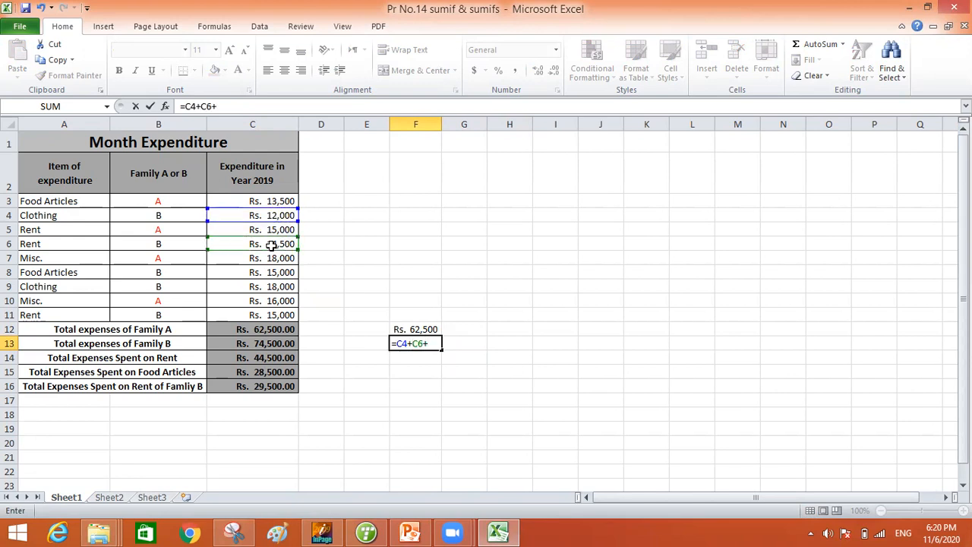
pyautogui.click(278, 272)
pyautogui.write('+')
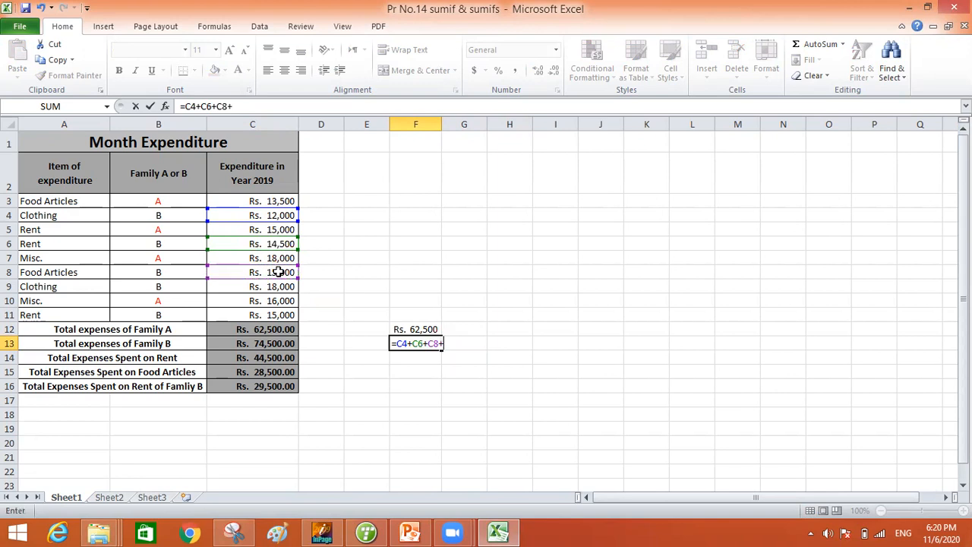
pyautogui.click(279, 289)
pyautogui.write('+')
pyautogui.click(282, 319)
pyautogui.press('Return')
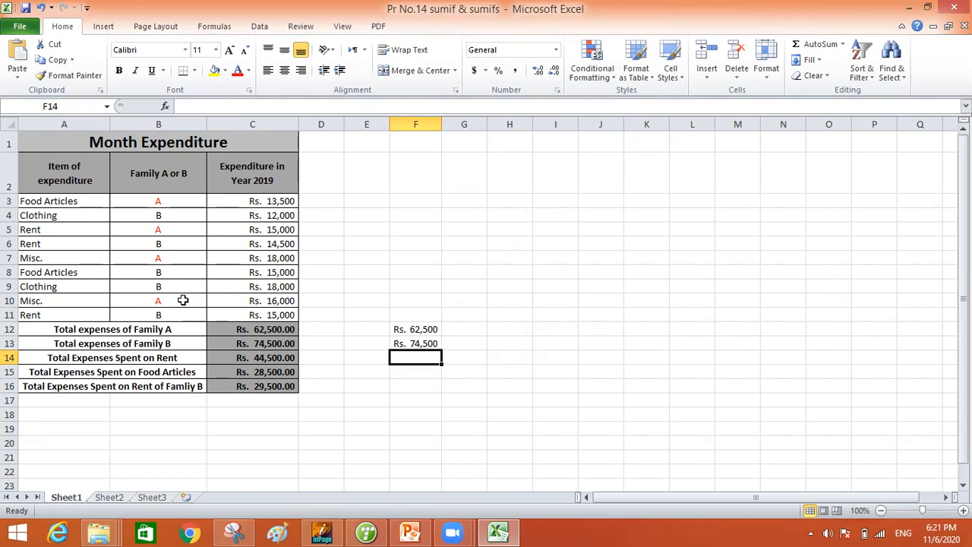
# Step: Clear the Family A total in C12 and re-enter it as =SUMIF(B3:B11,"A",C3:C11), then compare it with the manual sum in F12
pyautogui.click(280, 332)
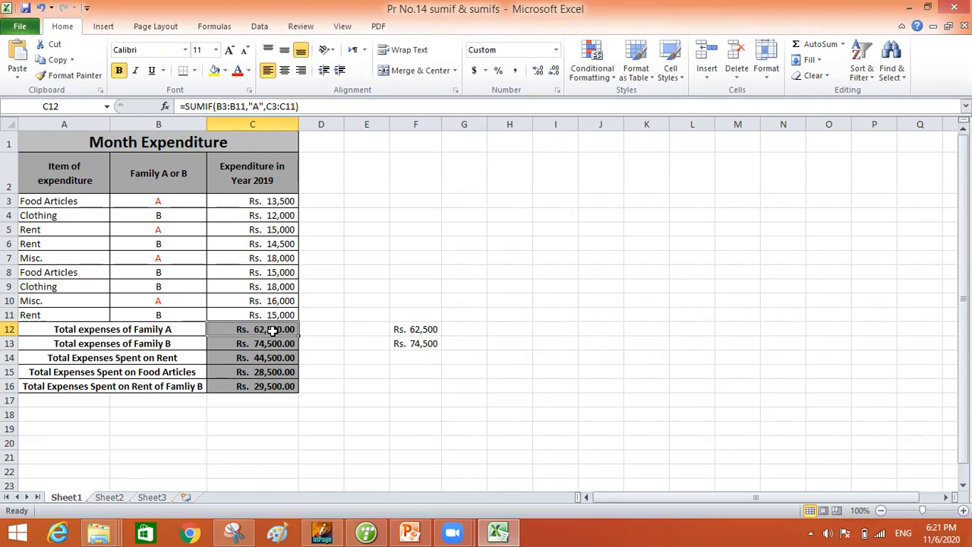
pyautogui.press('Delete')
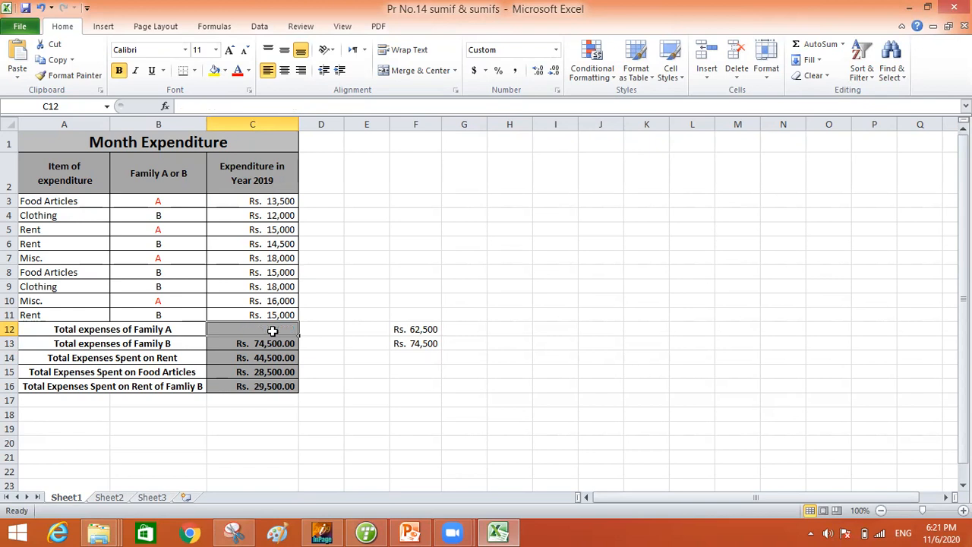
pyautogui.write('=s')
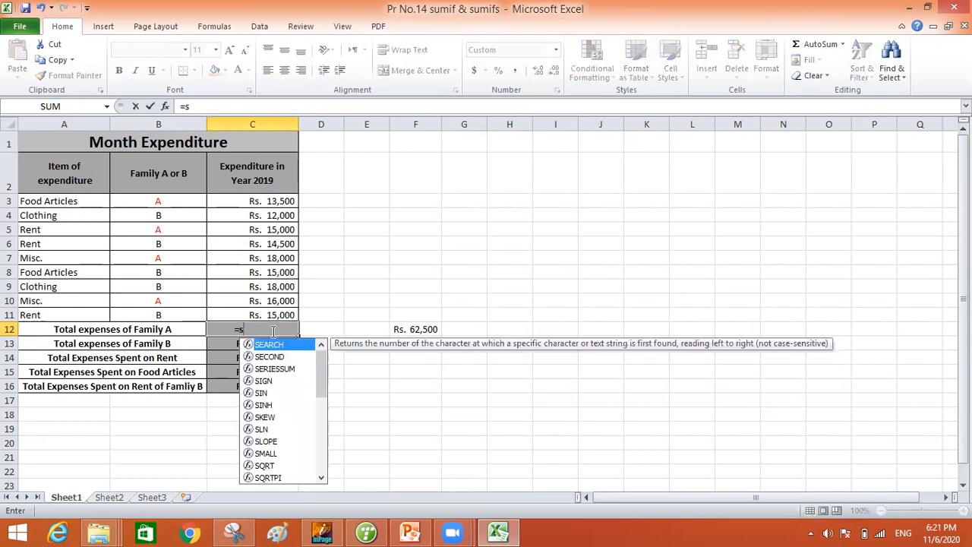
pyautogui.write('umi')
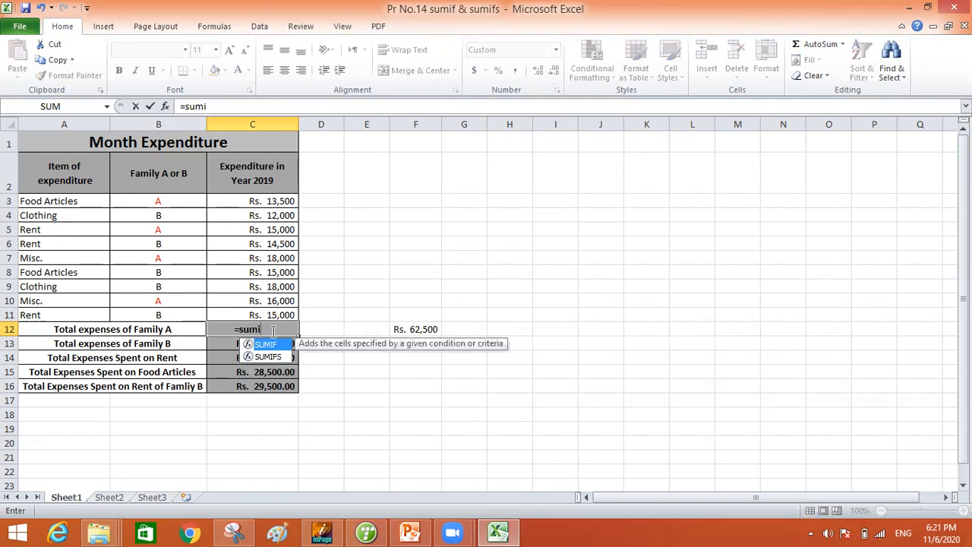
pyautogui.write('f(')
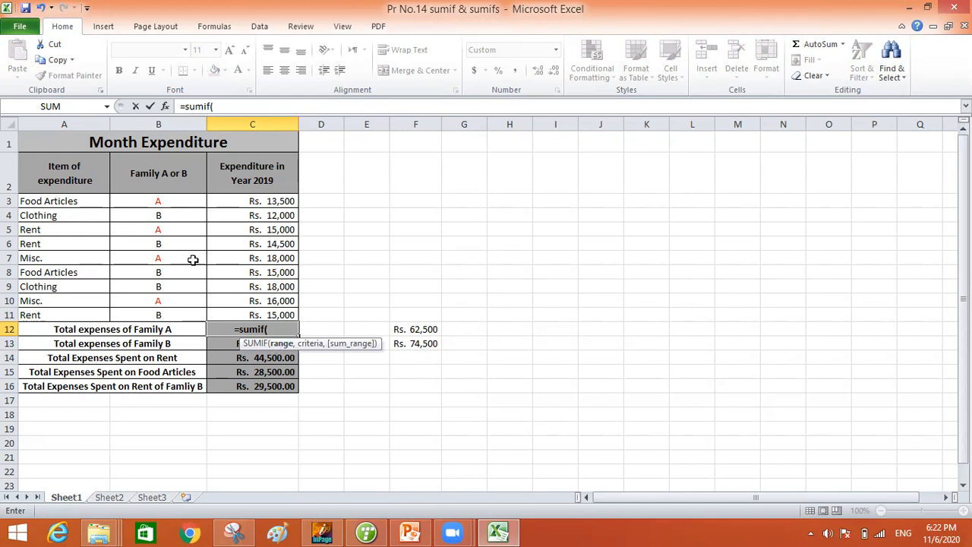
pyautogui.moveTo(182, 201); pyautogui.dragTo(171, 317)
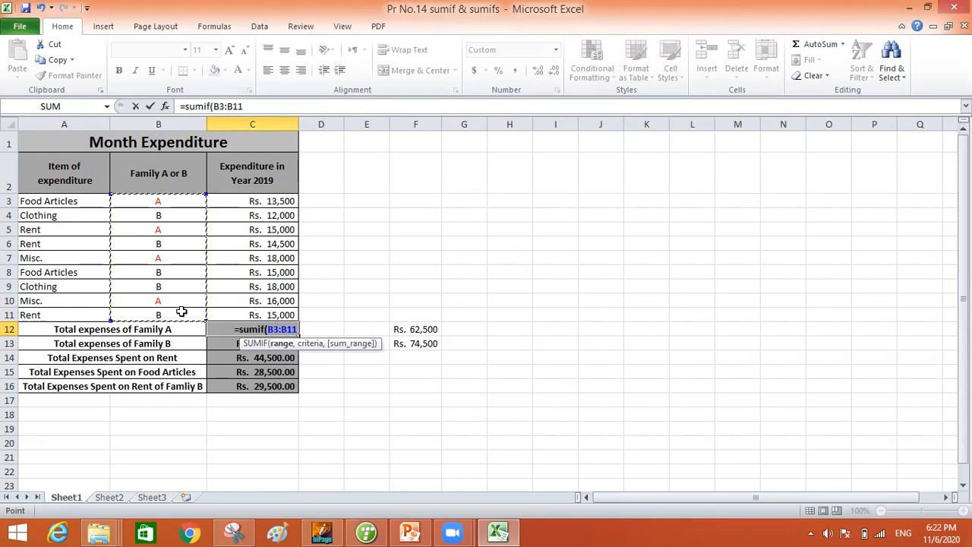
pyautogui.write(',')
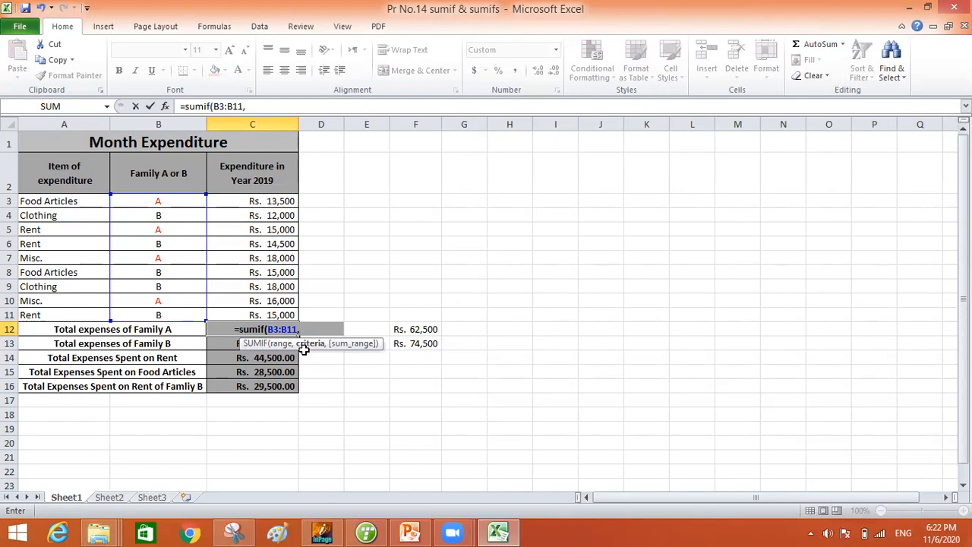
pyautogui.write('"A"')
pyautogui.write(',')
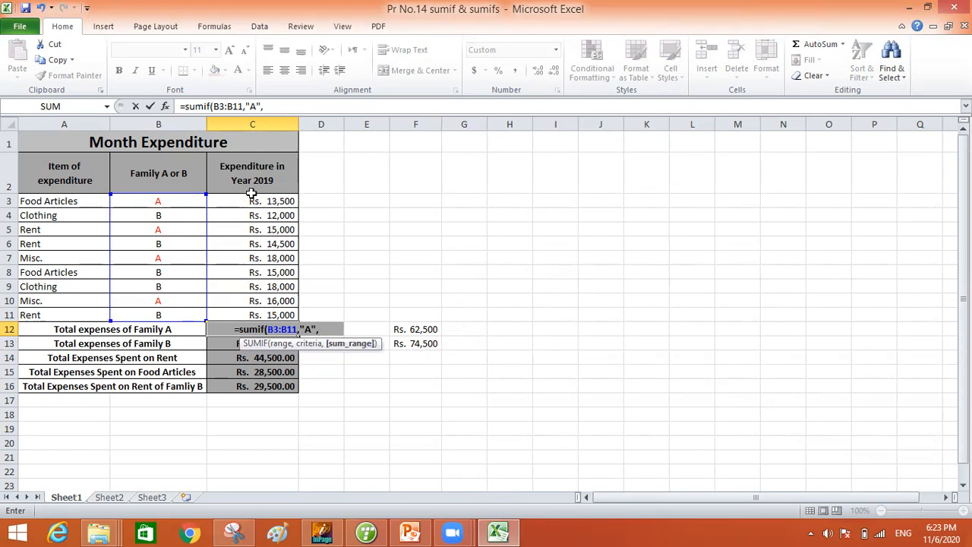
pyautogui.moveTo(245, 201); pyautogui.dragTo(241, 313)
pyautogui.write(')')
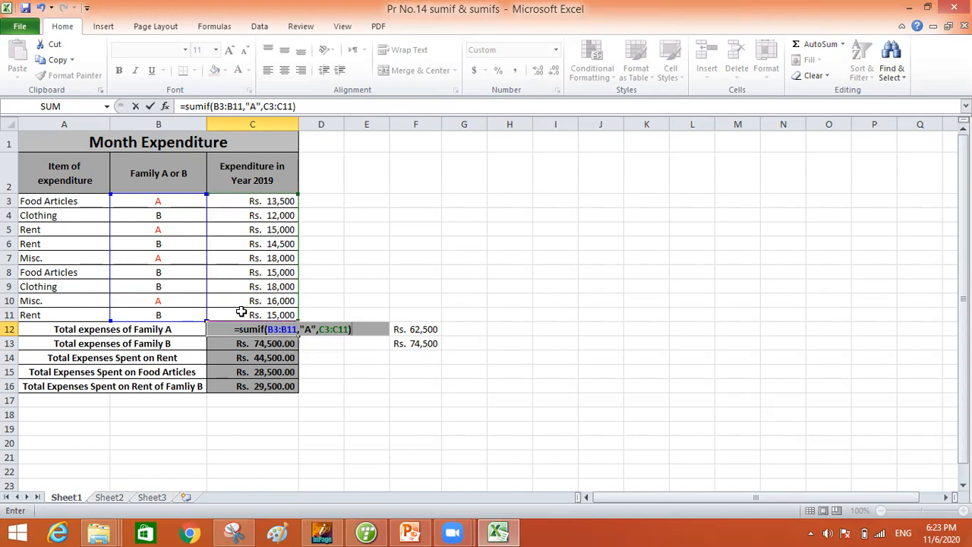
pyautogui.press('Return')
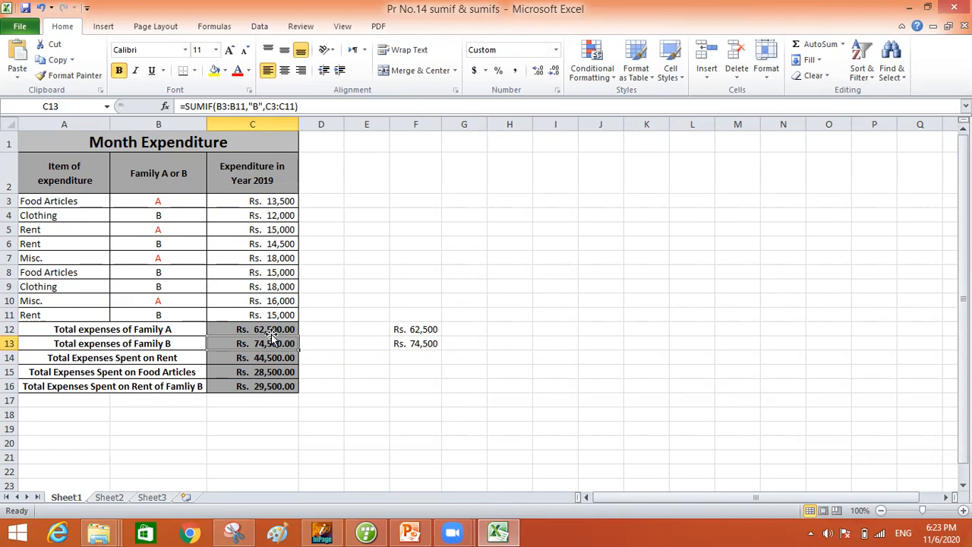
pyautogui.click(433, 329)
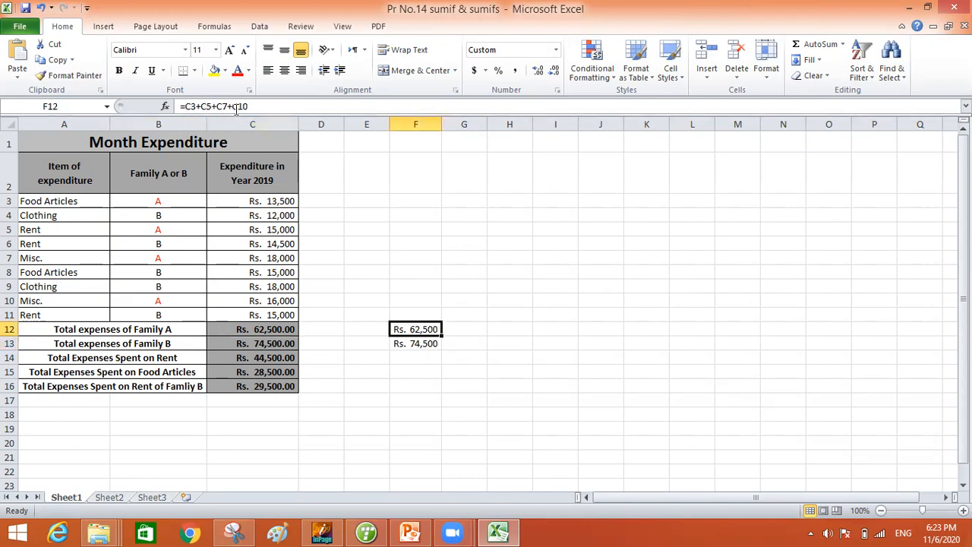
# Step: Clear the Family B total in C13 and re-enter it as =SUMIF(B3:B11,"B",C3:C11)
pyautogui.click(259, 348)
pyautogui.doubleClick(258, 350)
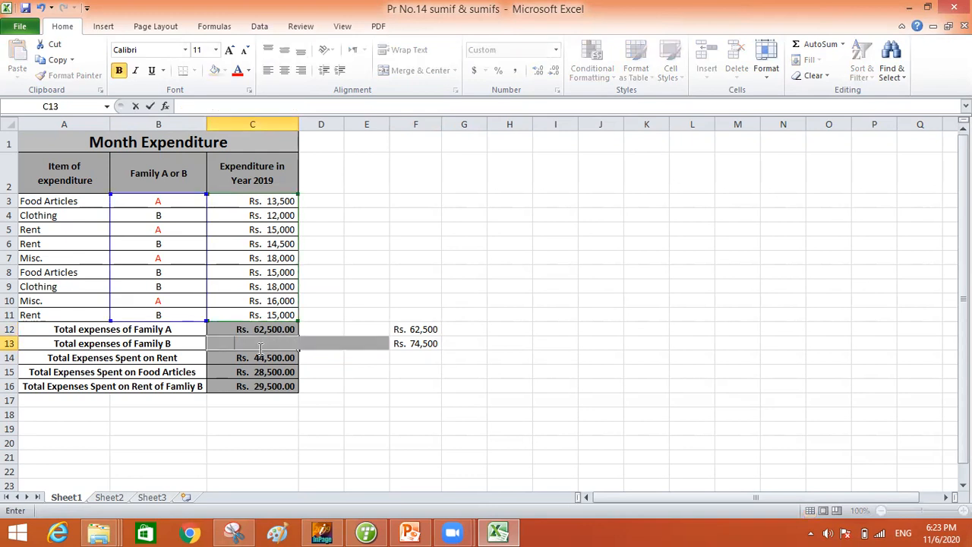
pyautogui.write('=')
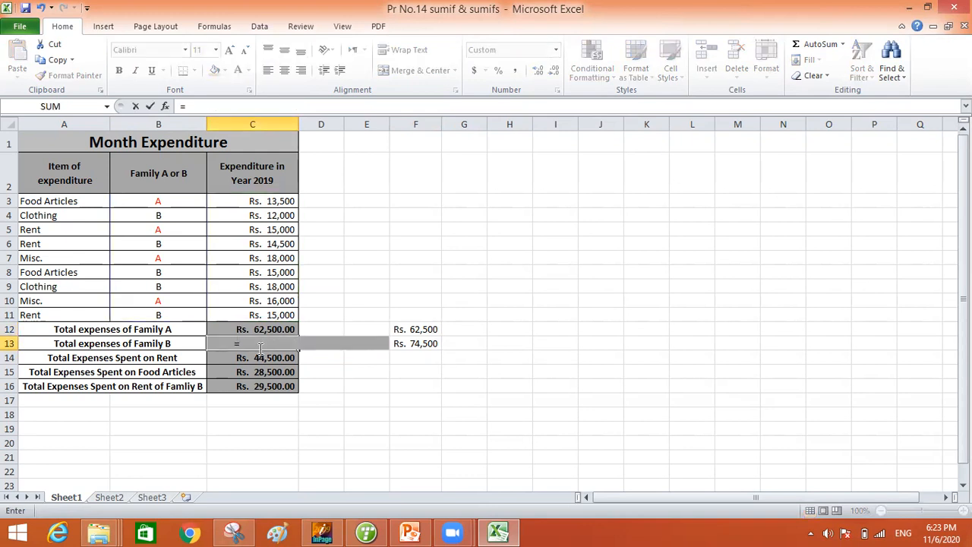
pyautogui.write('sum')
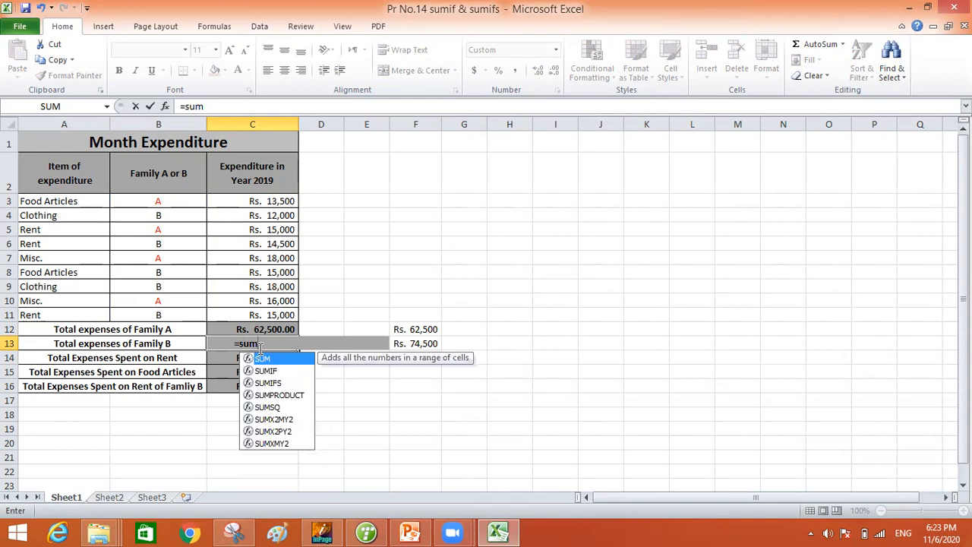
pyautogui.write('if(')
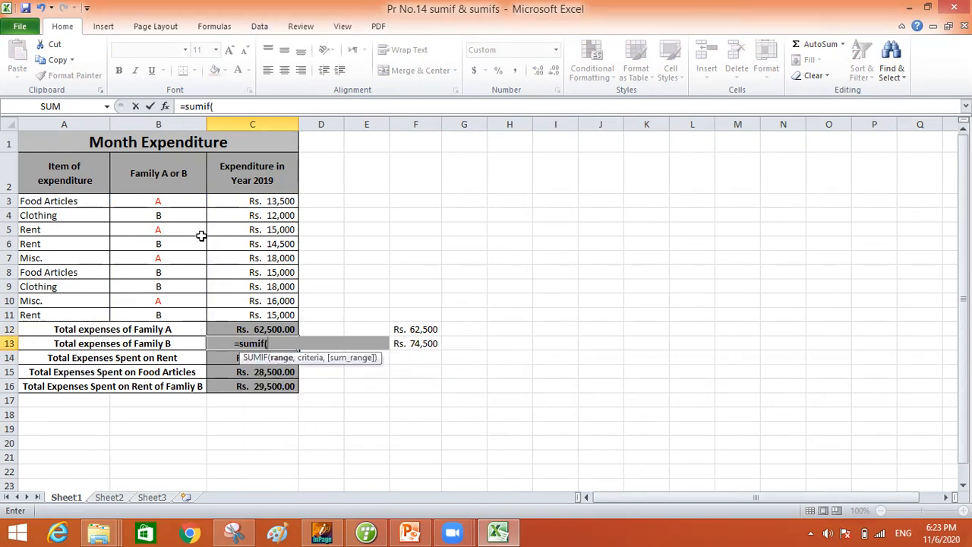
pyautogui.moveTo(186, 199); pyautogui.dragTo(186, 312)
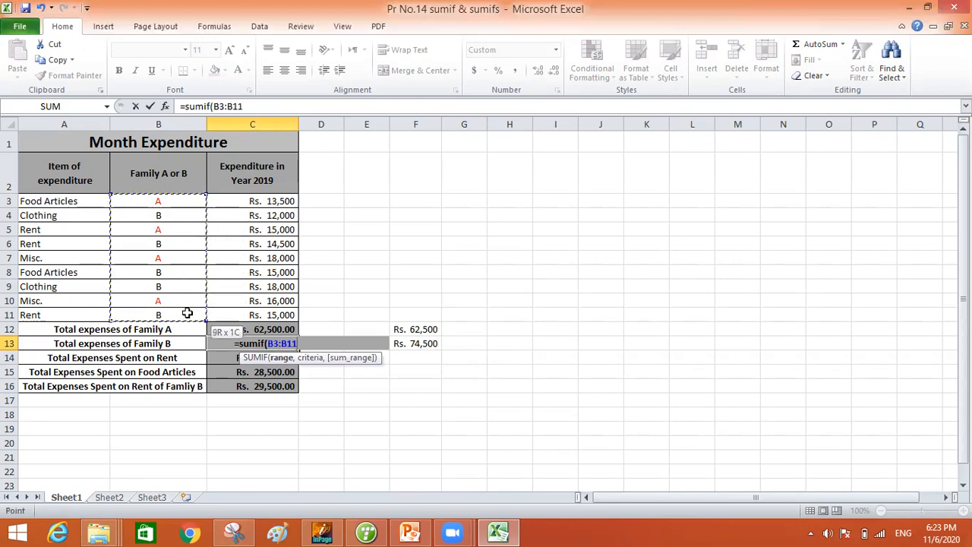
pyautogui.write(',')
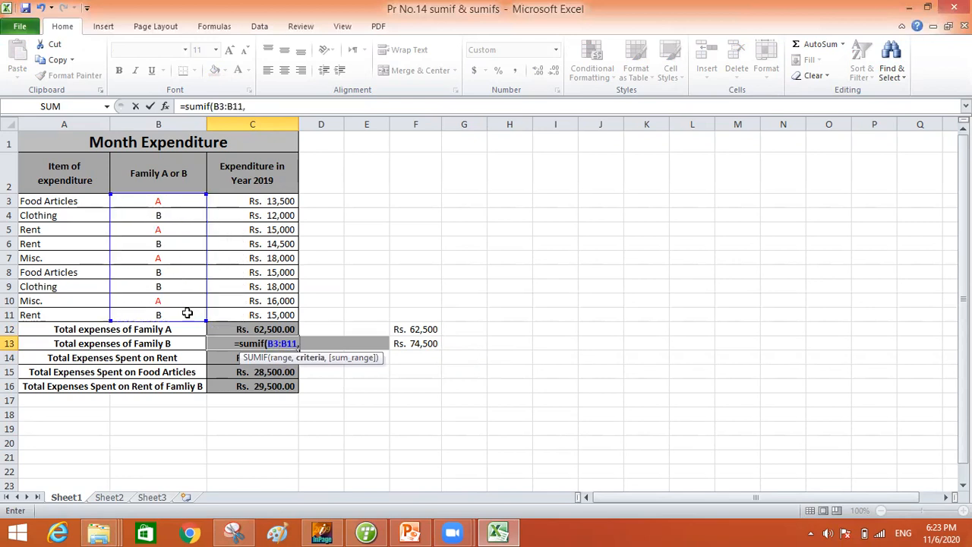
pyautogui.write('"B",')
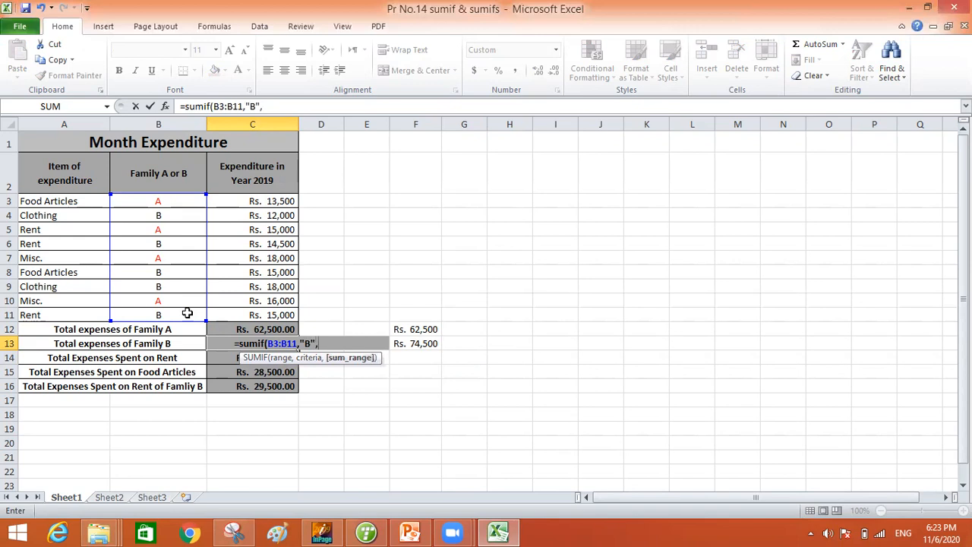
pyautogui.moveTo(234, 199); pyautogui.dragTo(240, 312)
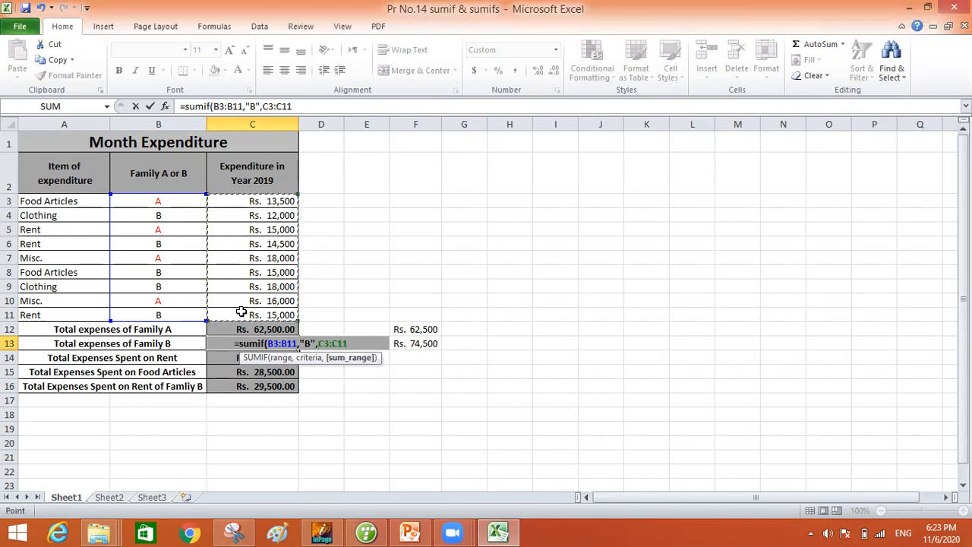
pyautogui.write(')')
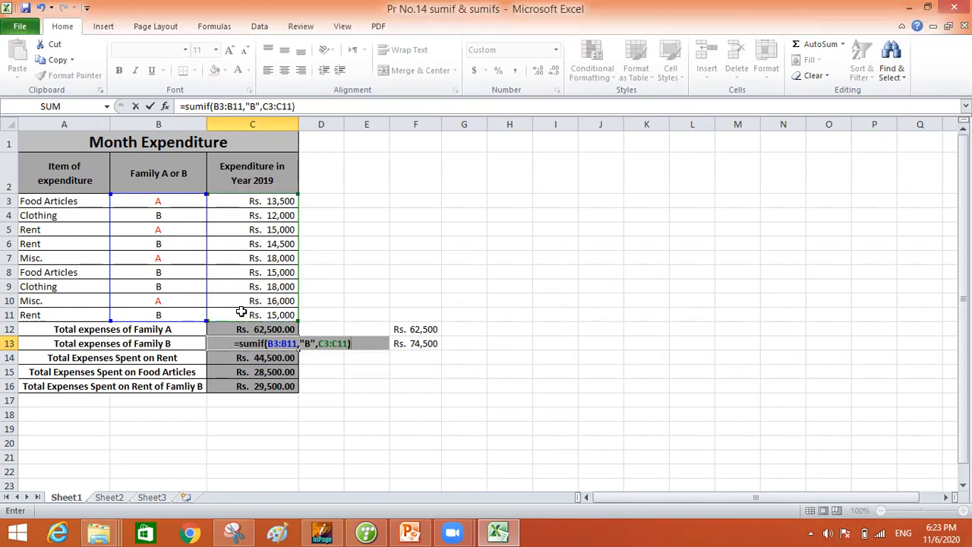
pyautogui.press('Return')
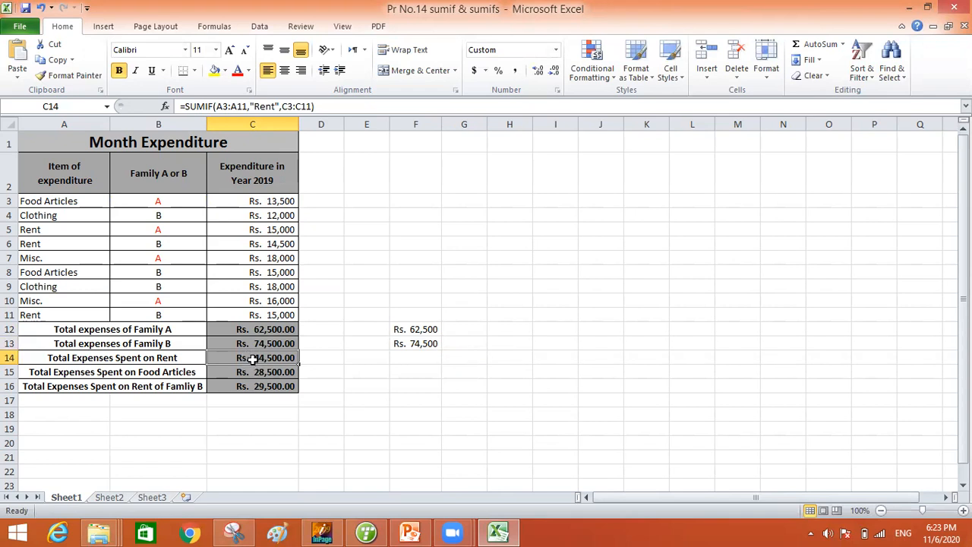
# Step: Clear the total spent on rent in C14 and re-enter it as =SUMIF(A3:A11,"Rent",C3:C11)
pyautogui.press('BackSpace')
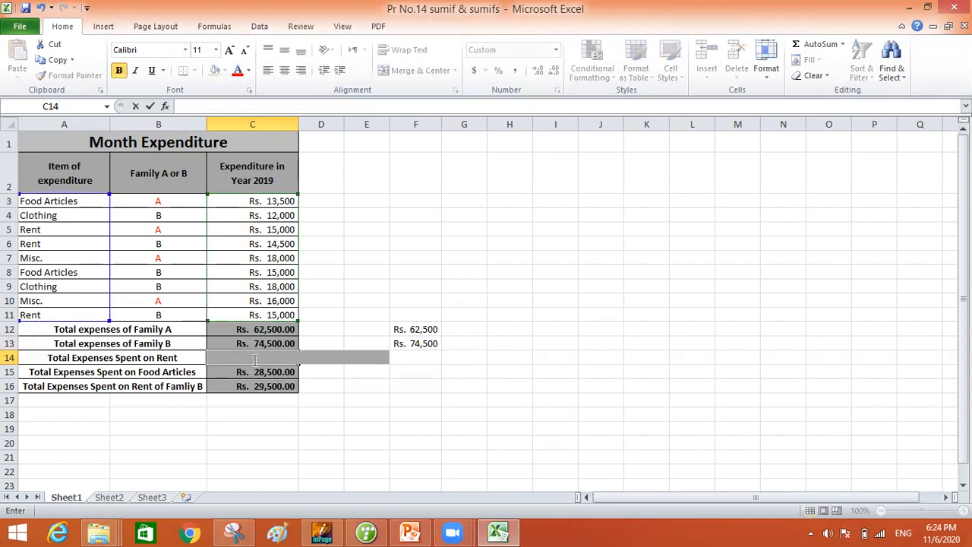
pyautogui.click(396, 440)
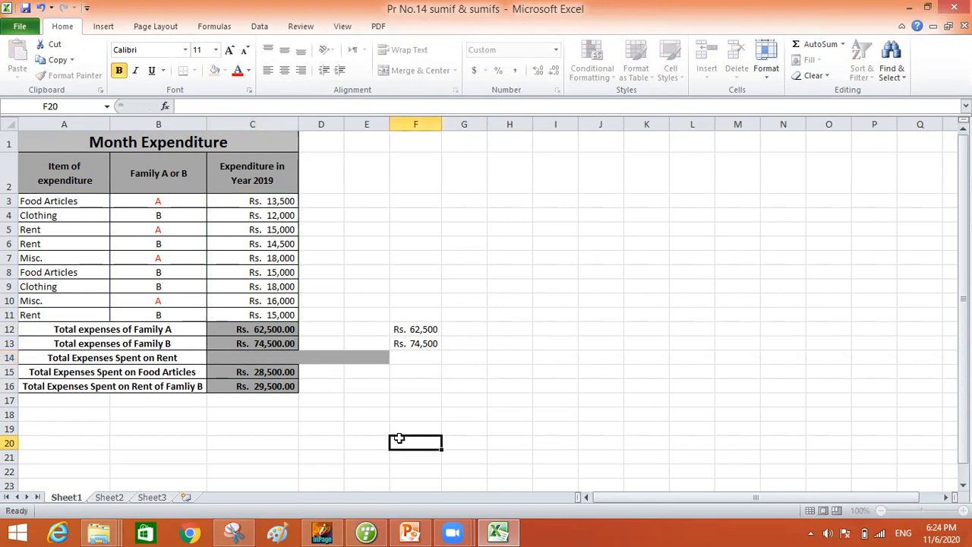
pyautogui.click(252, 356)
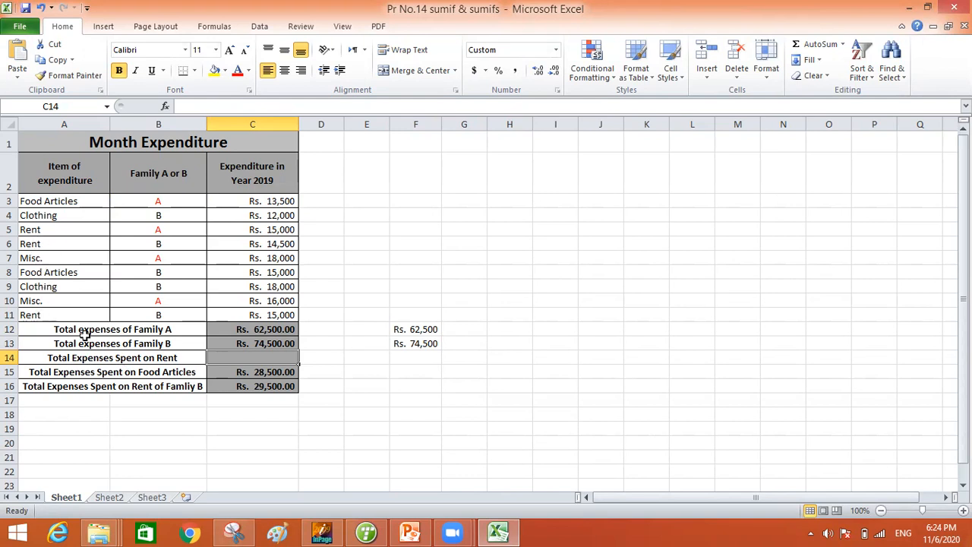
pyautogui.write('=')
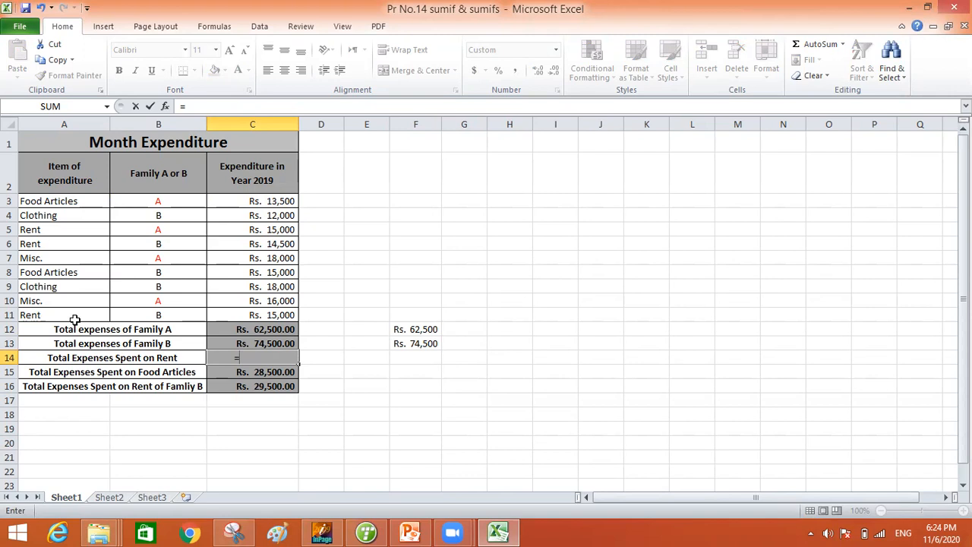
pyautogui.write('su')
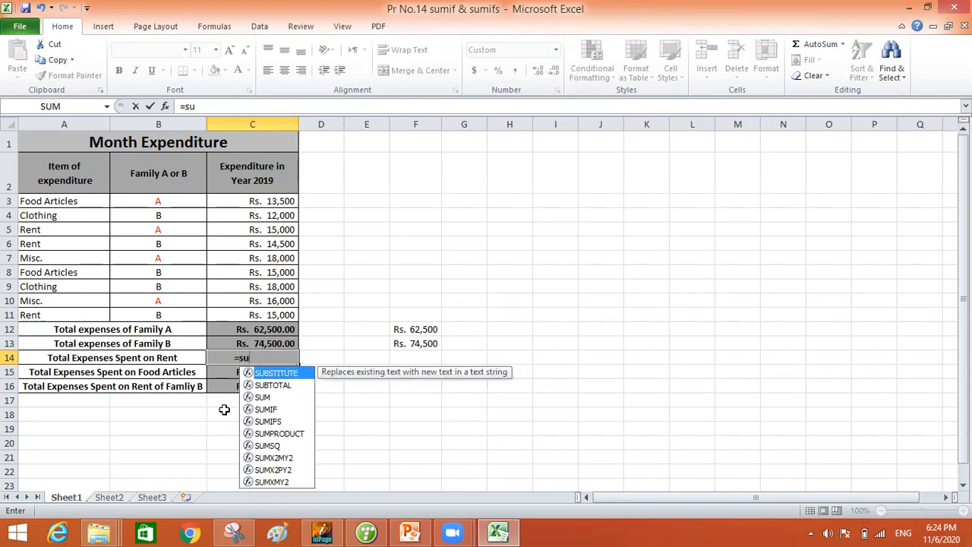
pyautogui.write('mif(')
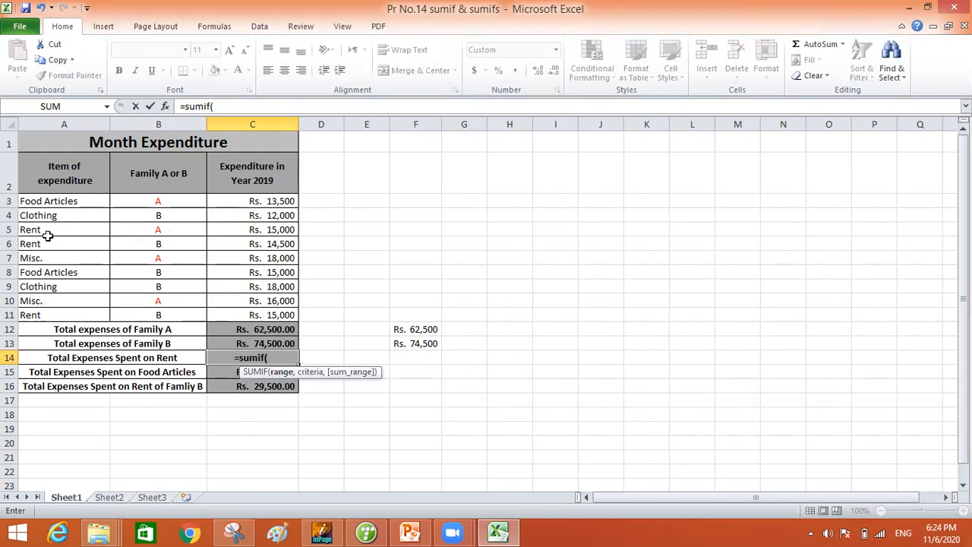
pyautogui.moveTo(79, 202); pyautogui.dragTo(76, 318)
pyautogui.write(',')
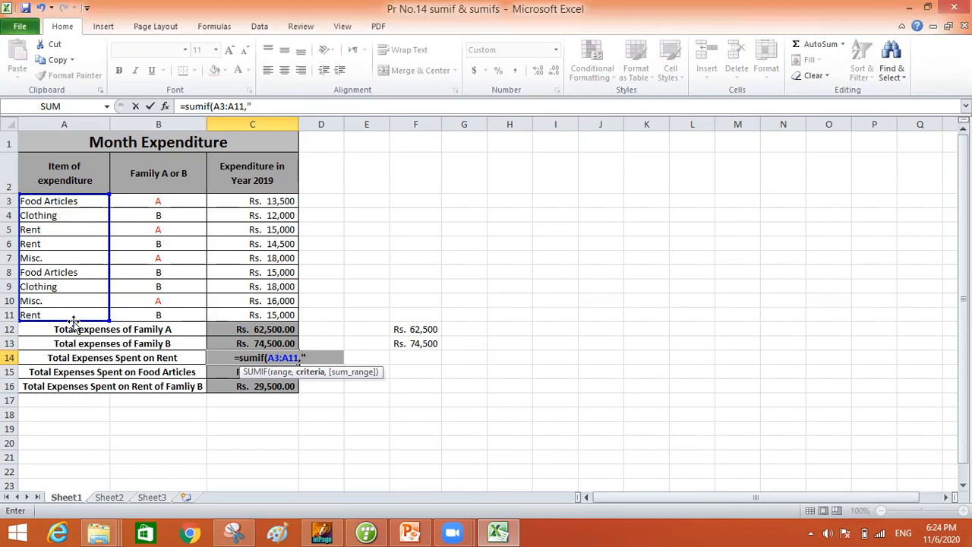
pyautogui.write('"Rent",')
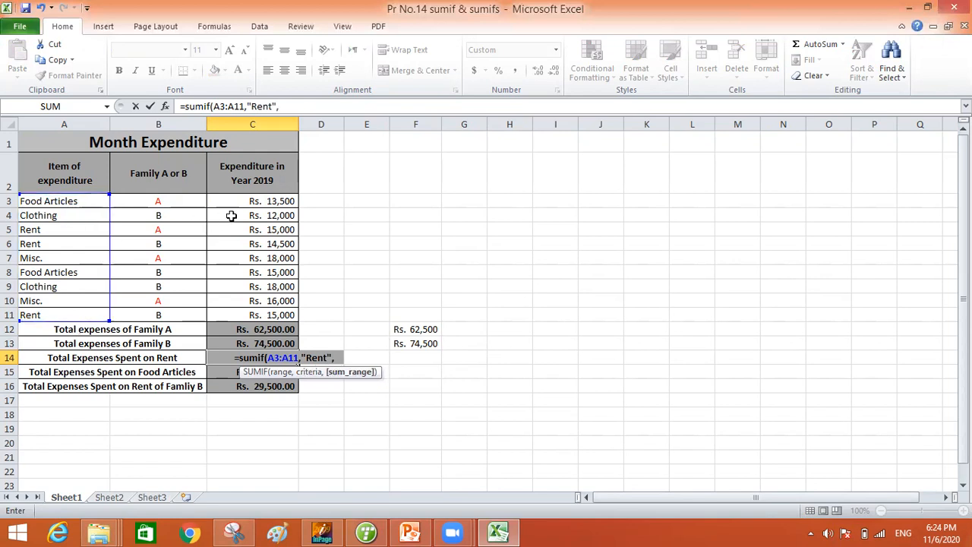
pyautogui.moveTo(234, 203); pyautogui.dragTo(250, 316)
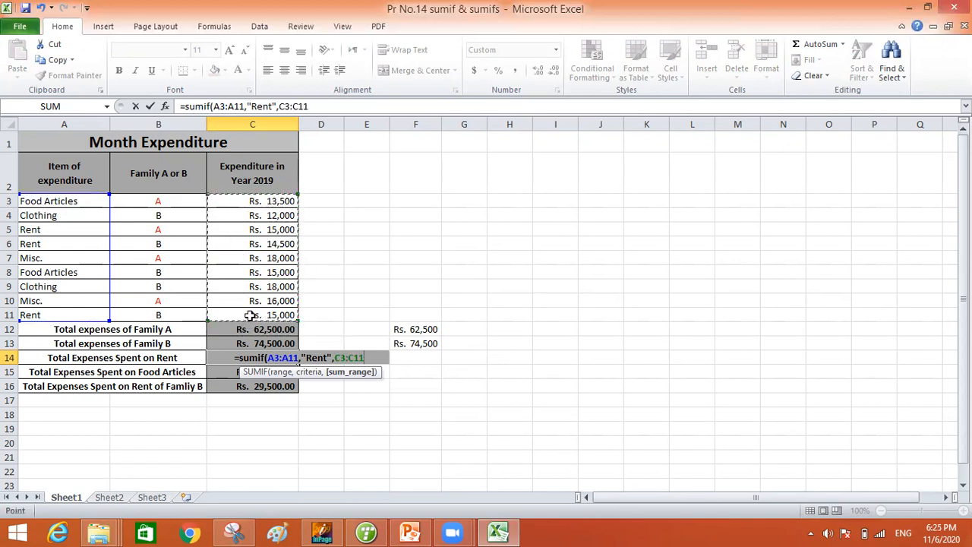
pyautogui.write(')')
pyautogui.press('Return')
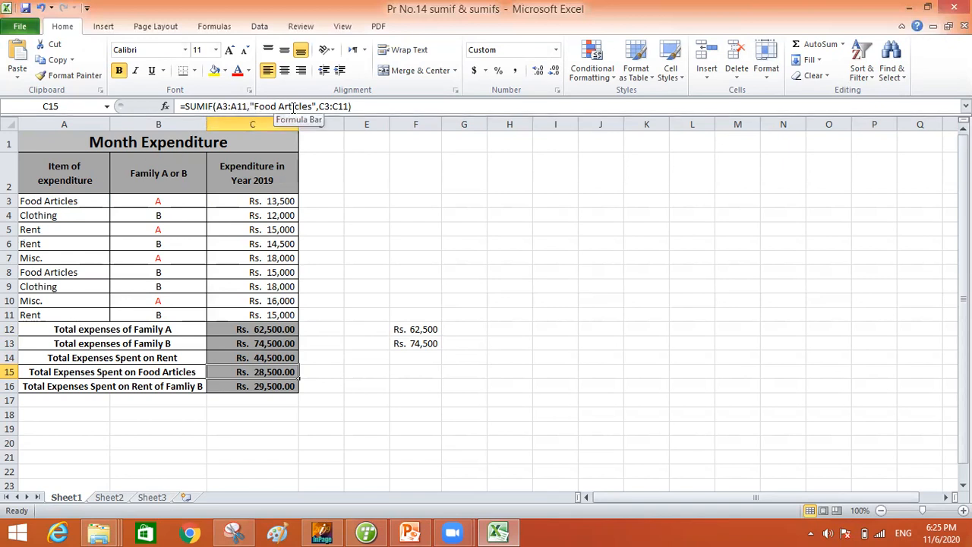
# Step: Clear C16 and begin a SUMIFS formula there with sum range C3:C11 and the first condition A3:A11 equal to "Rent"
pyautogui.click(275, 388)
pyautogui.doubleClick(274, 388)
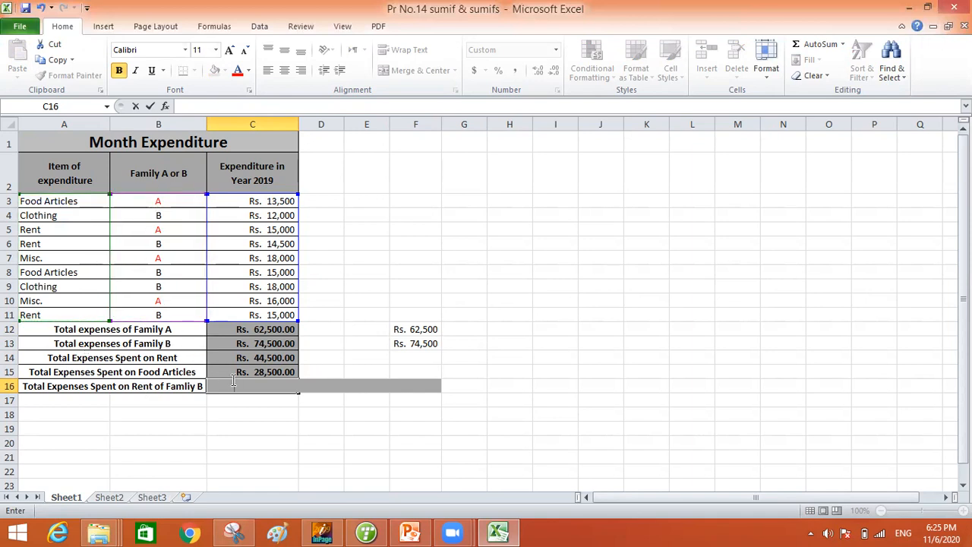
pyautogui.write('=s')
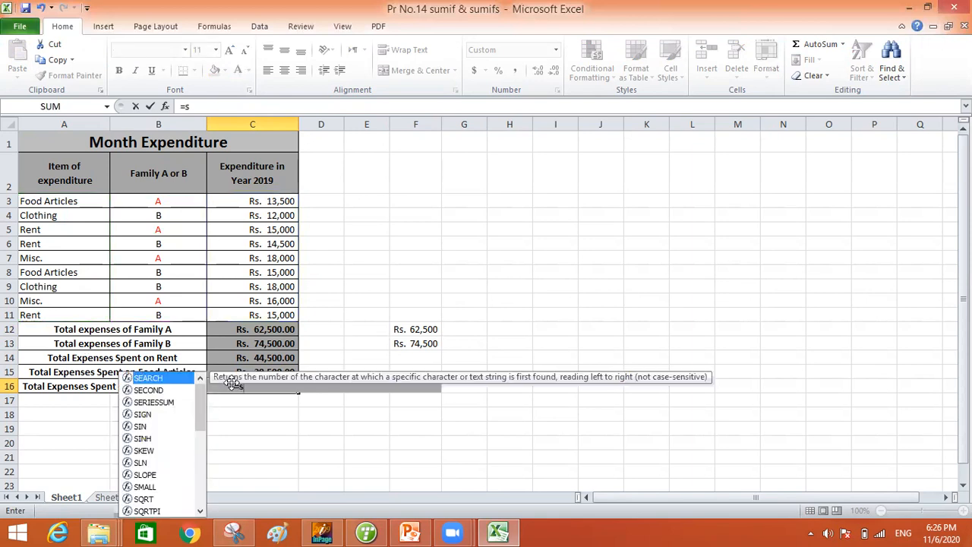
pyautogui.write('umifs')
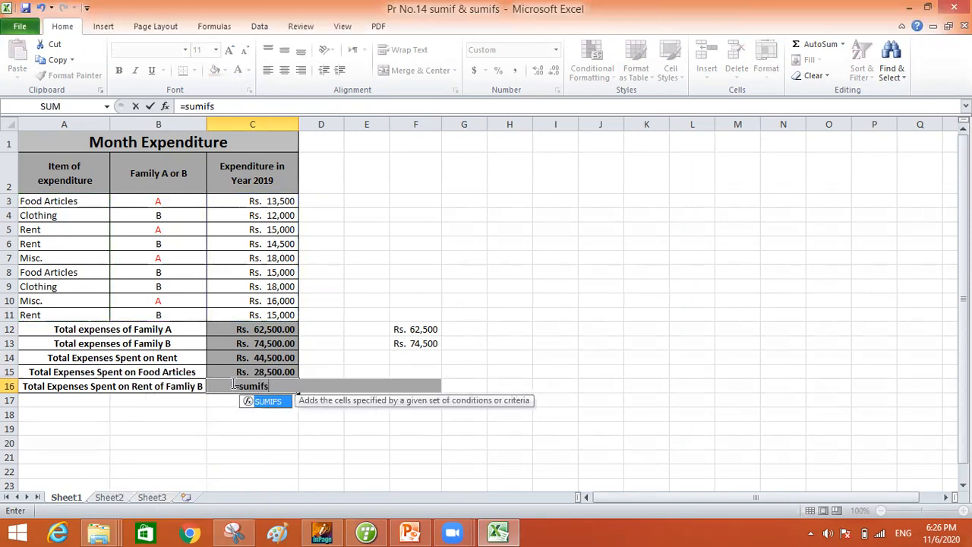
pyautogui.write('(')
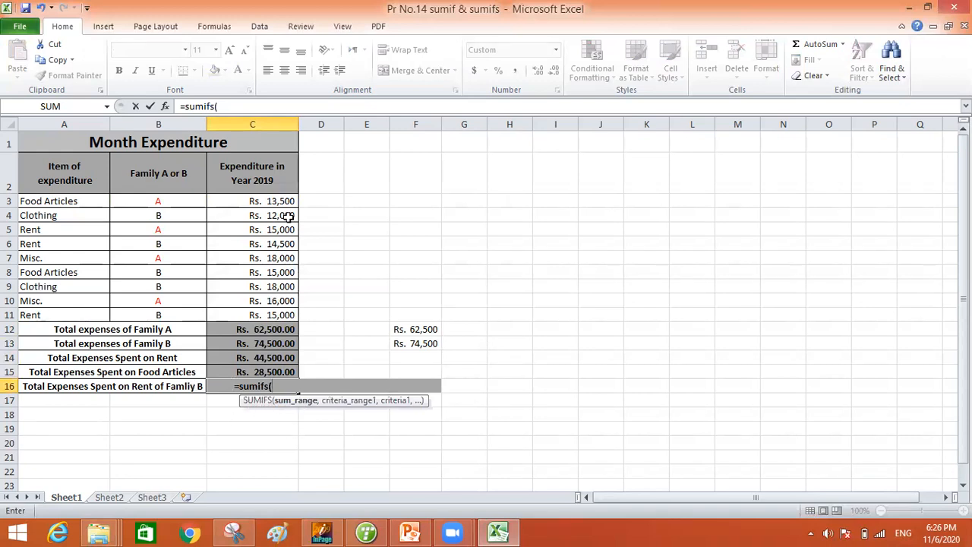
pyautogui.click(243, 200)
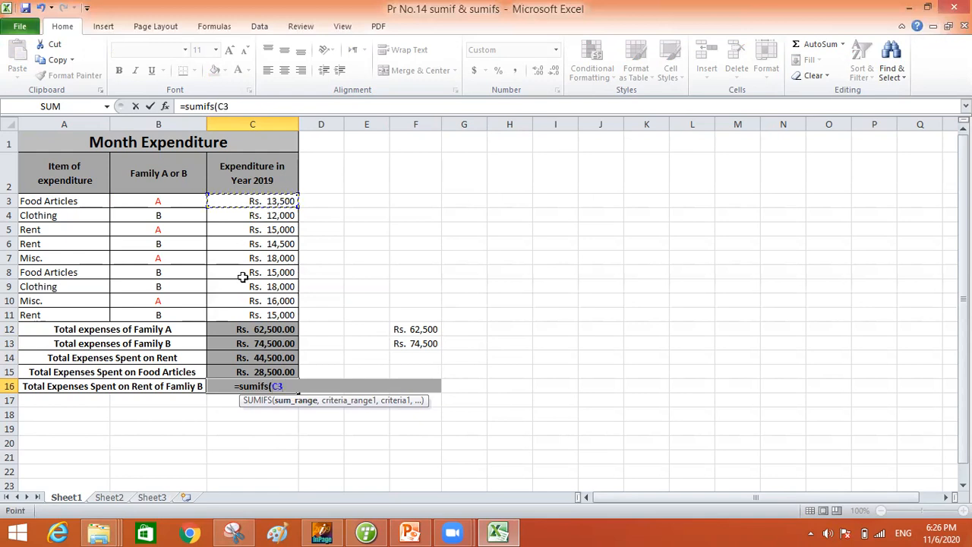
pyautogui.moveTo(246, 200); pyautogui.dragTo(252, 317)
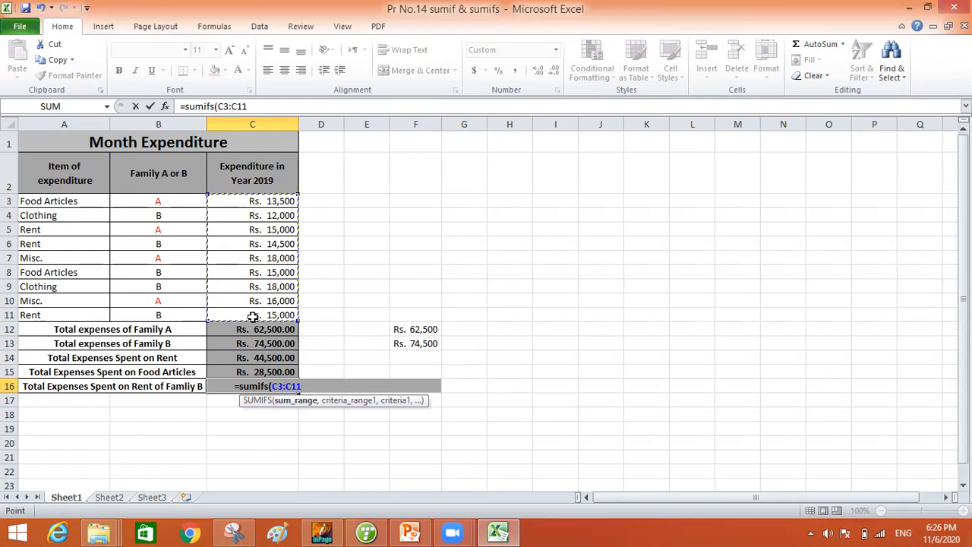
pyautogui.write(',')
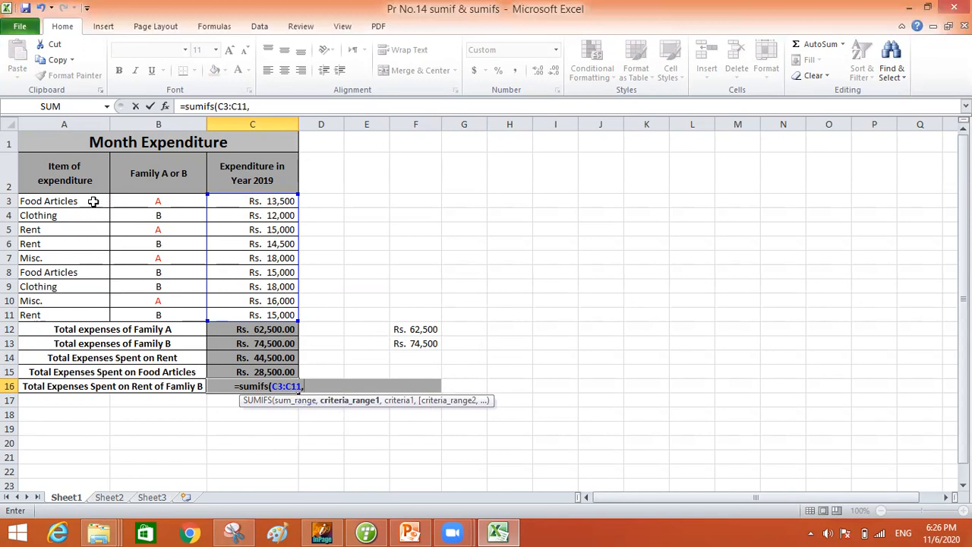
pyautogui.moveTo(93, 200); pyautogui.dragTo(93, 311)
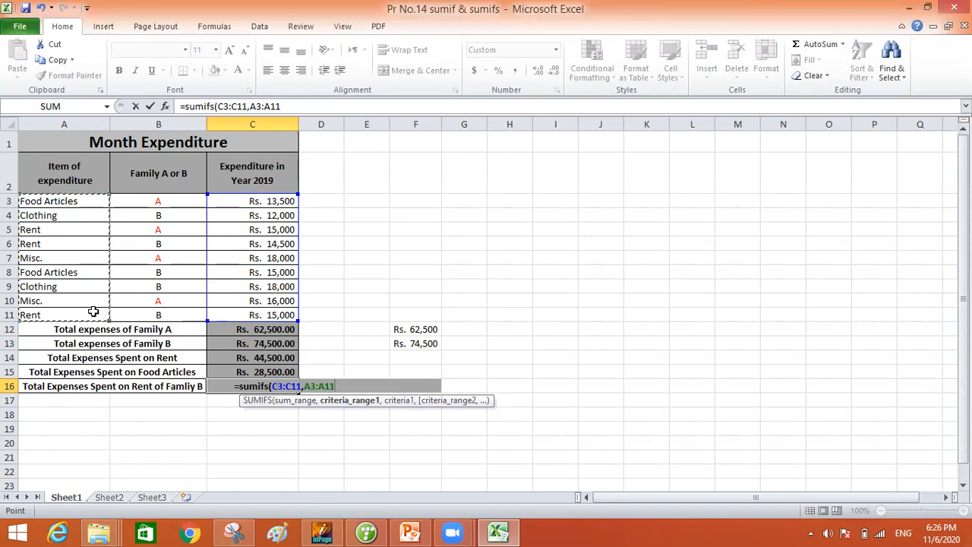
pyautogui.write(',')
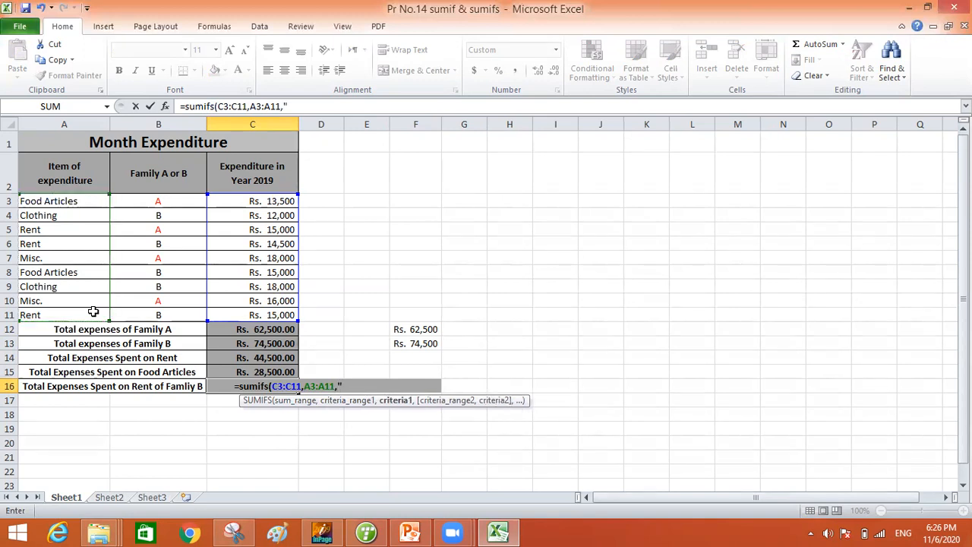
pyautogui.write('"Rent",')
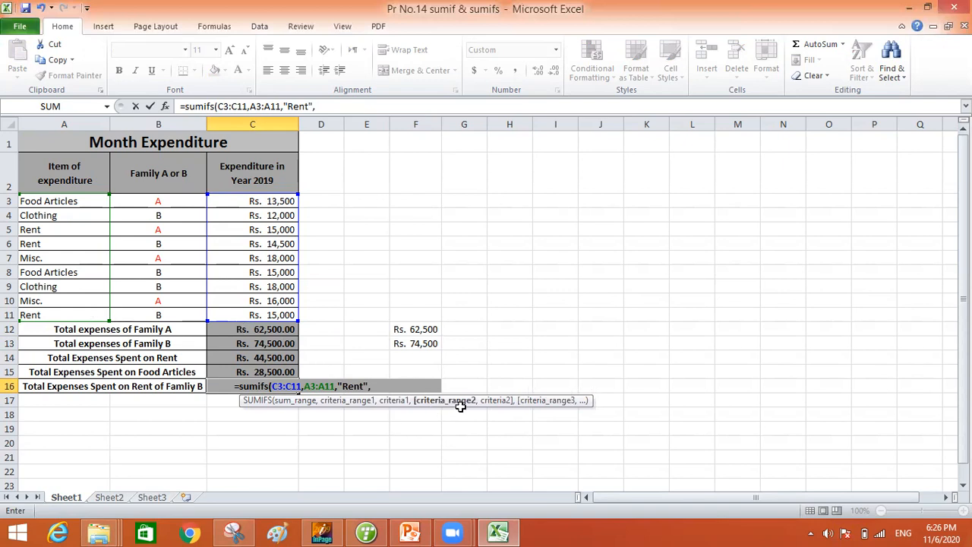
# Step: Complete the SUMIFS formula in C16 with the second condition B3:B11 equal to "B", then review the entered formula
pyautogui.click(181, 199)
pyautogui.moveTo(182, 199); pyautogui.dragTo(177, 311)
pyautogui.write(',')
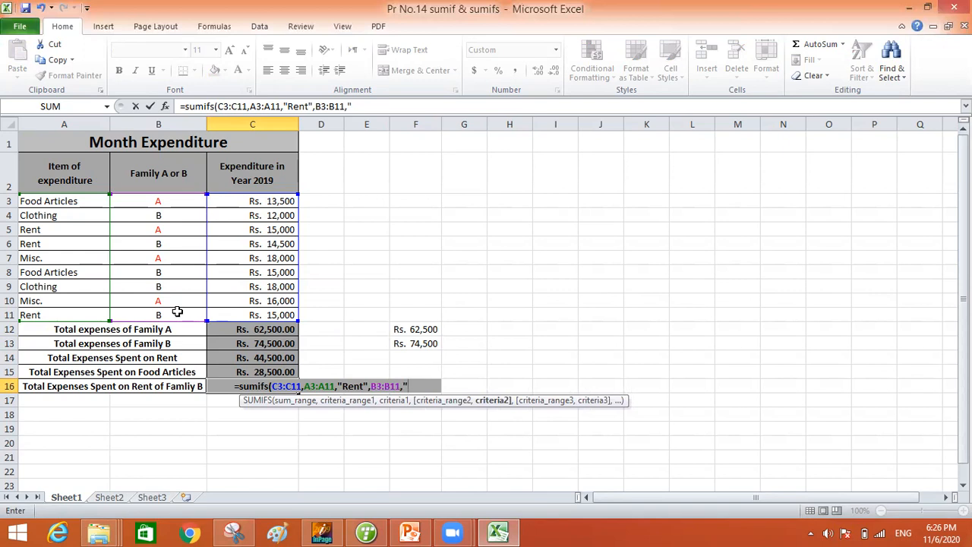
pyautogui.write('"B")')
pyautogui.press('Return')
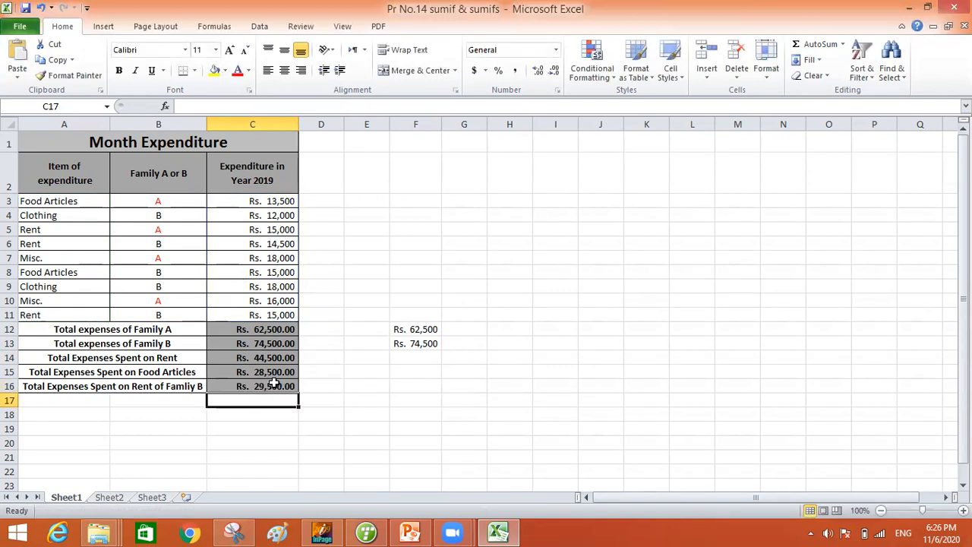
pyautogui.click(272, 384)
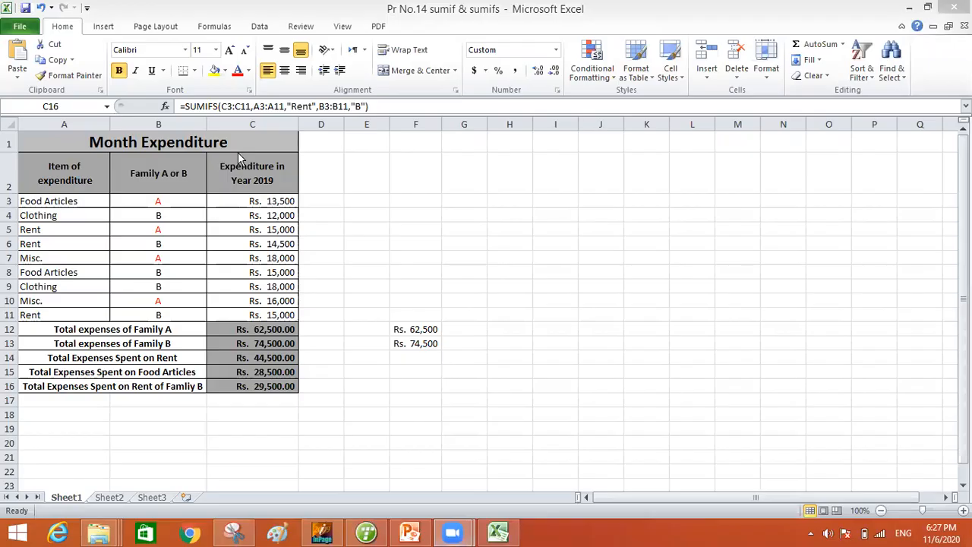
# Step: Close the Pr No.14 sumif & sumifs workbook without saving the changes
pyautogui.click(954, 7)
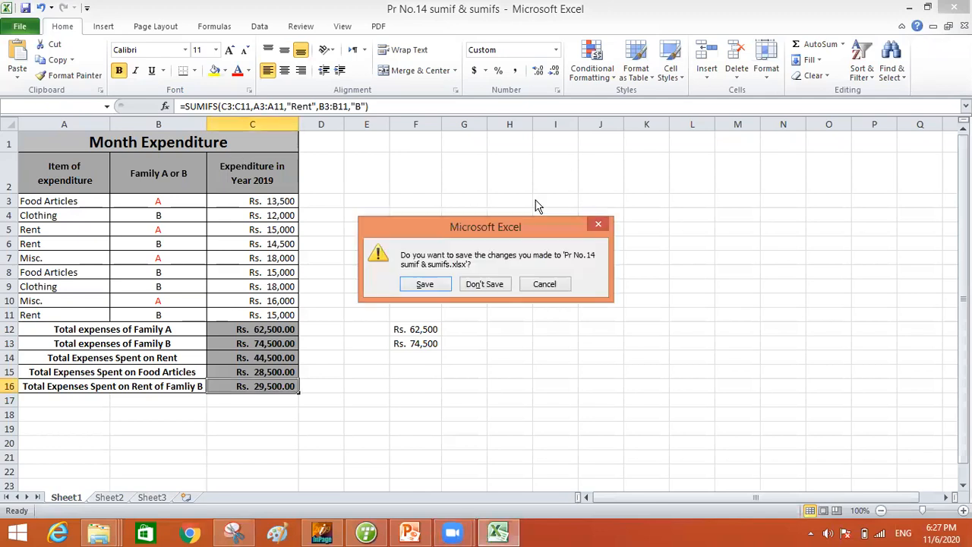
pyautogui.click(484, 284)
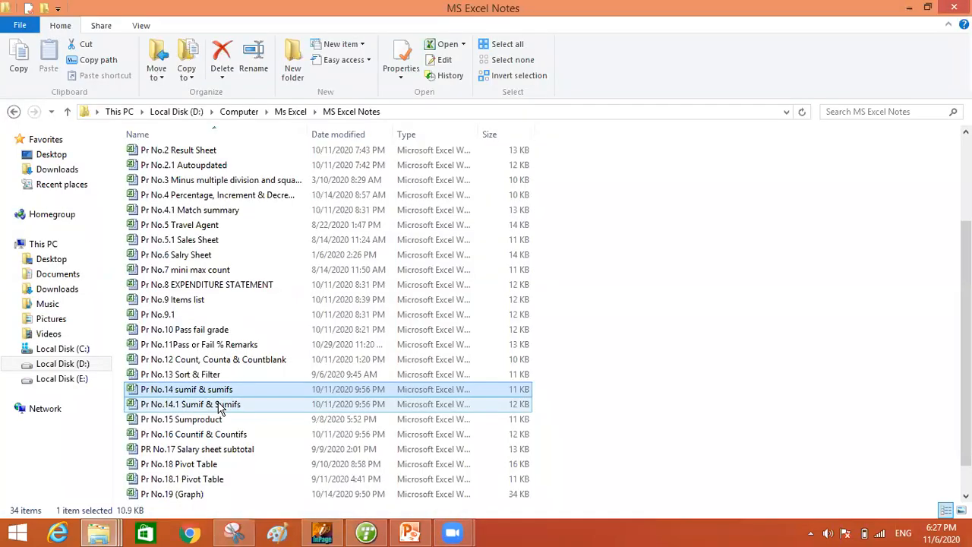
# Step: Open the Pr No.14.1 Sumif & Sumifs workbook and review the SUMIF formulas for the region and province sales totals in D12:D15
pyautogui.doubleClick(220, 406)
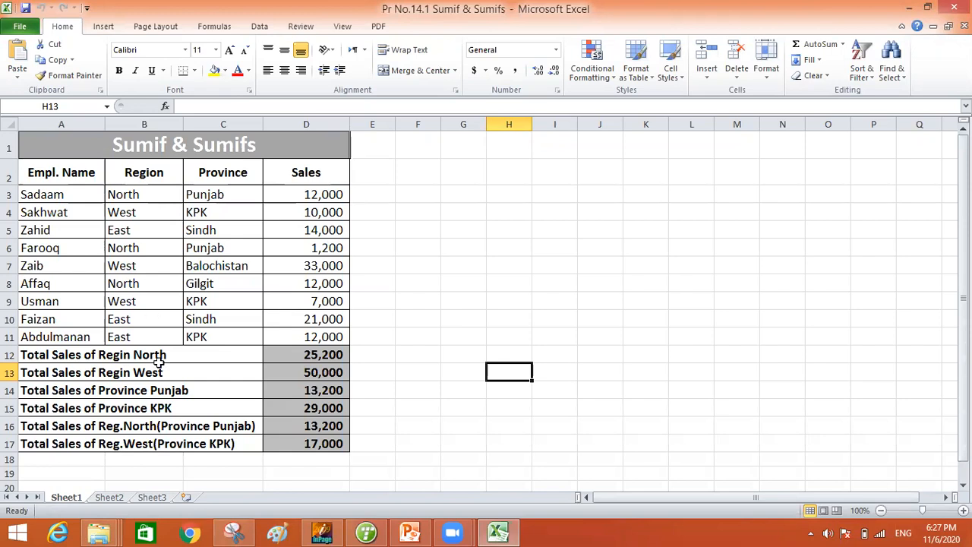
pyautogui.click(330, 351)
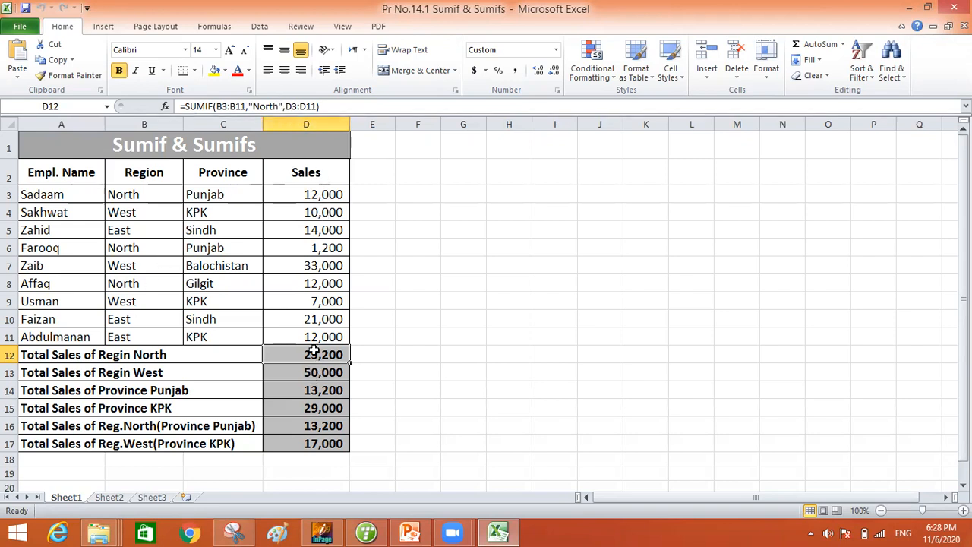
pyautogui.click(321, 373)
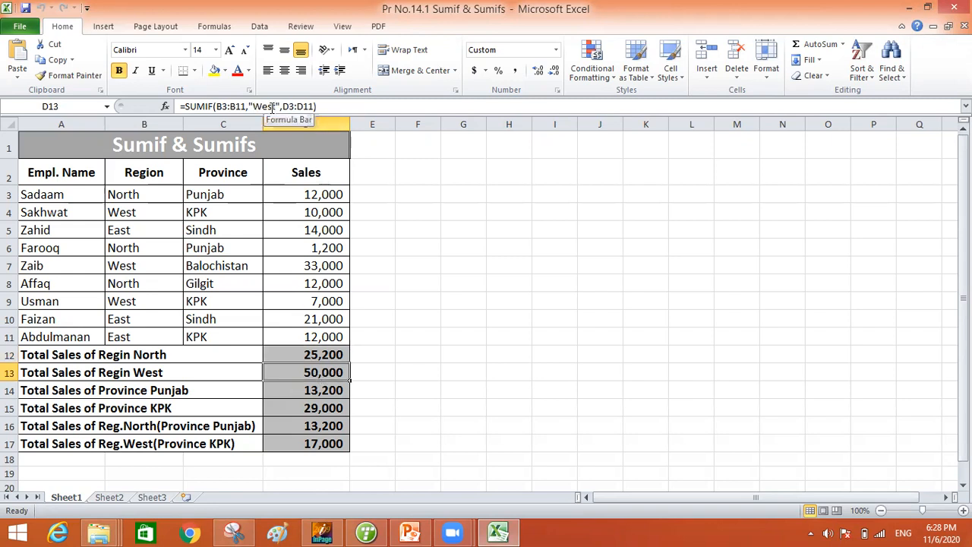
pyautogui.click(322, 391)
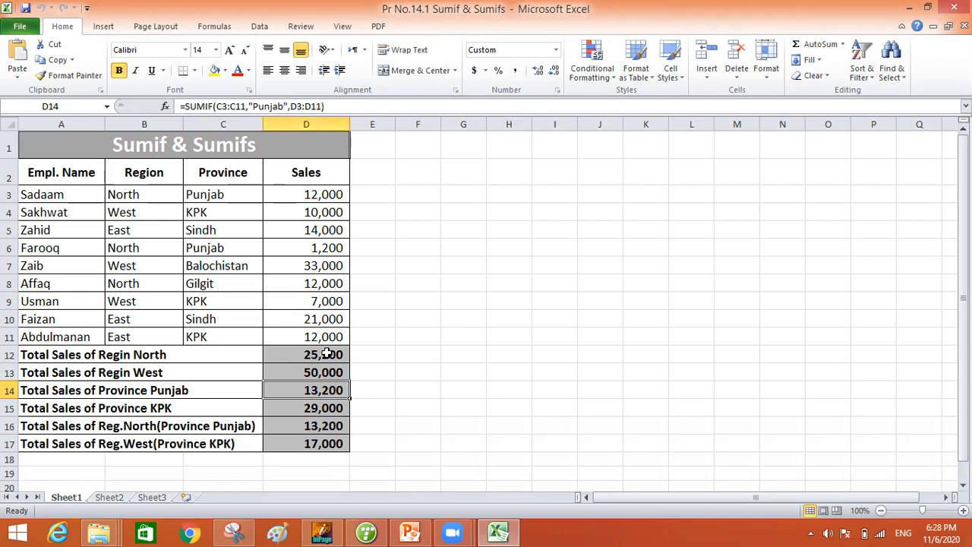
pyautogui.click(322, 414)
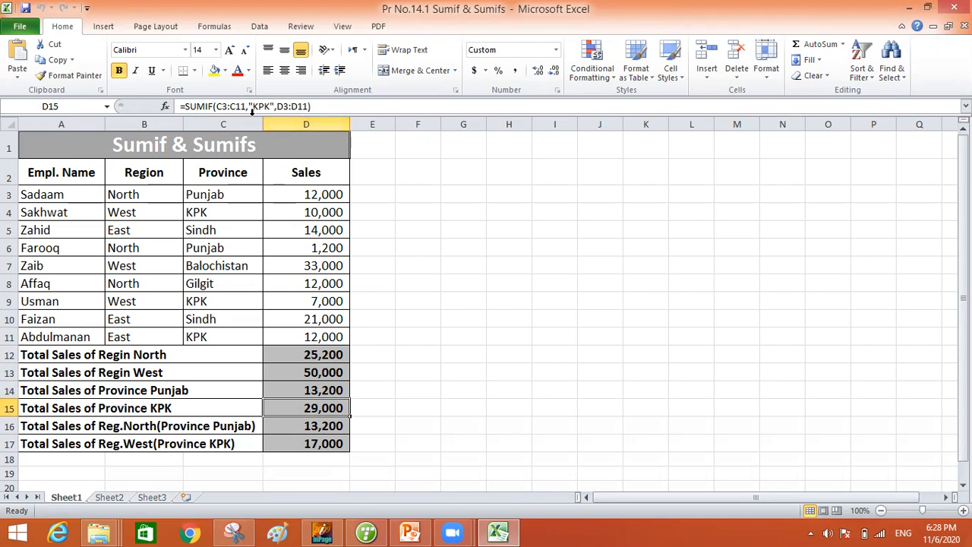
# Step: Review the SUMIFS formulas for the combined region and province totals in D16 and D17, and close the workbook
pyautogui.click(312, 426)
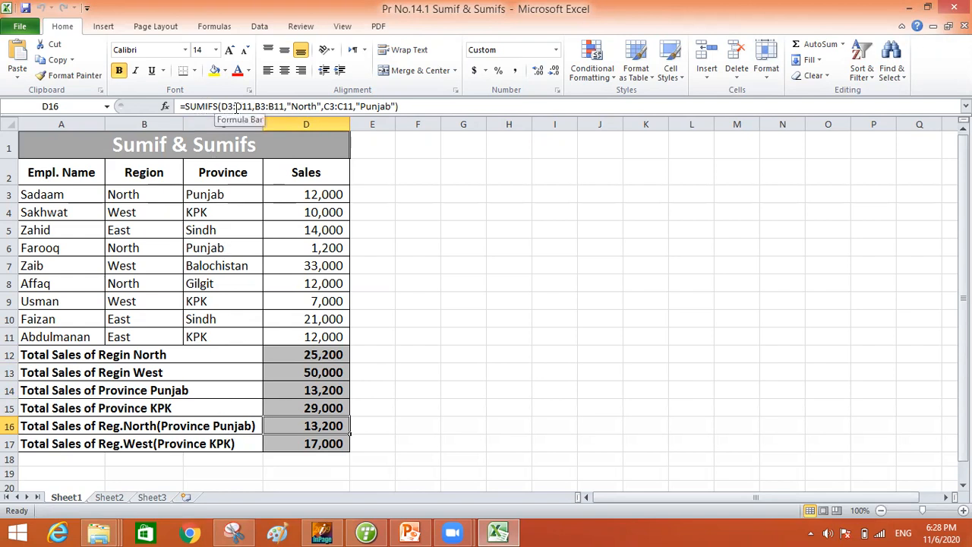
pyautogui.click(307, 448)
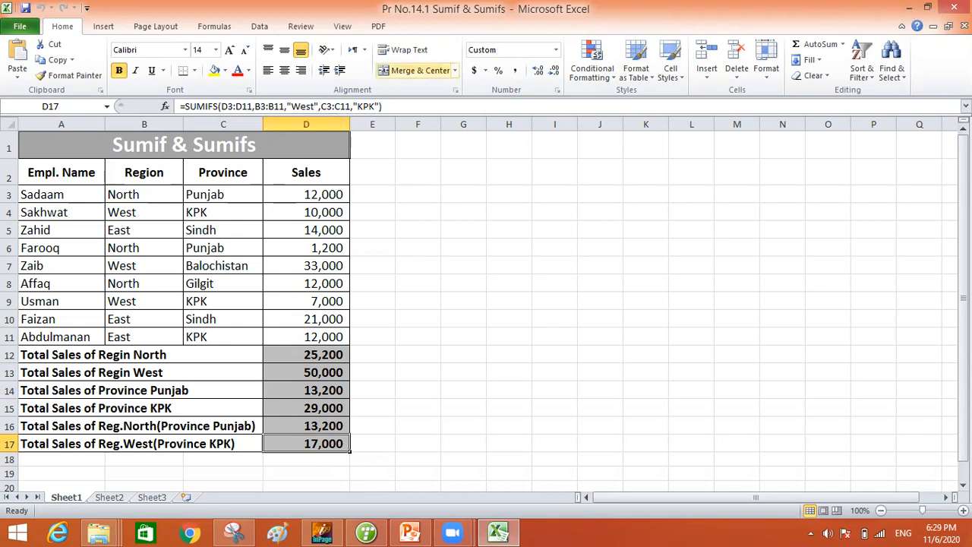
pyautogui.hotkey('alt', 'F4')
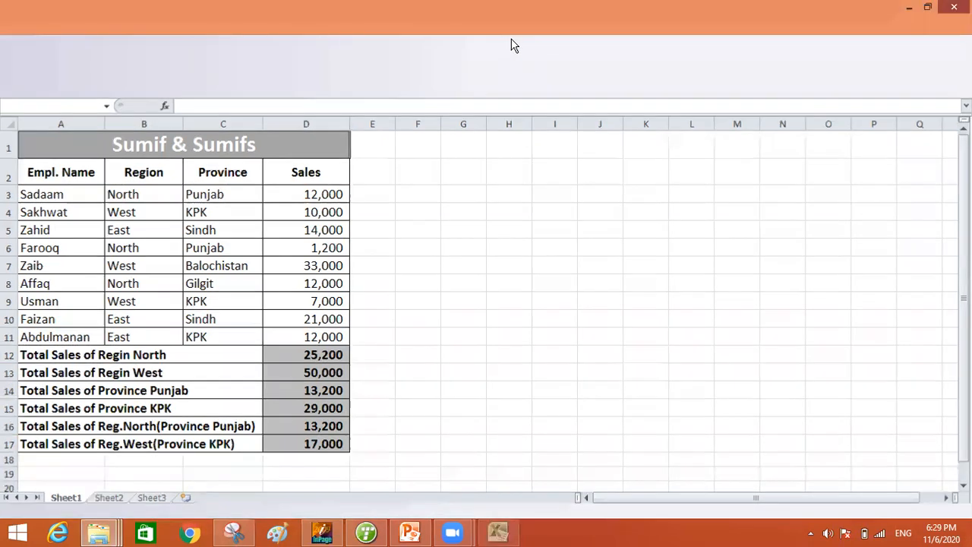